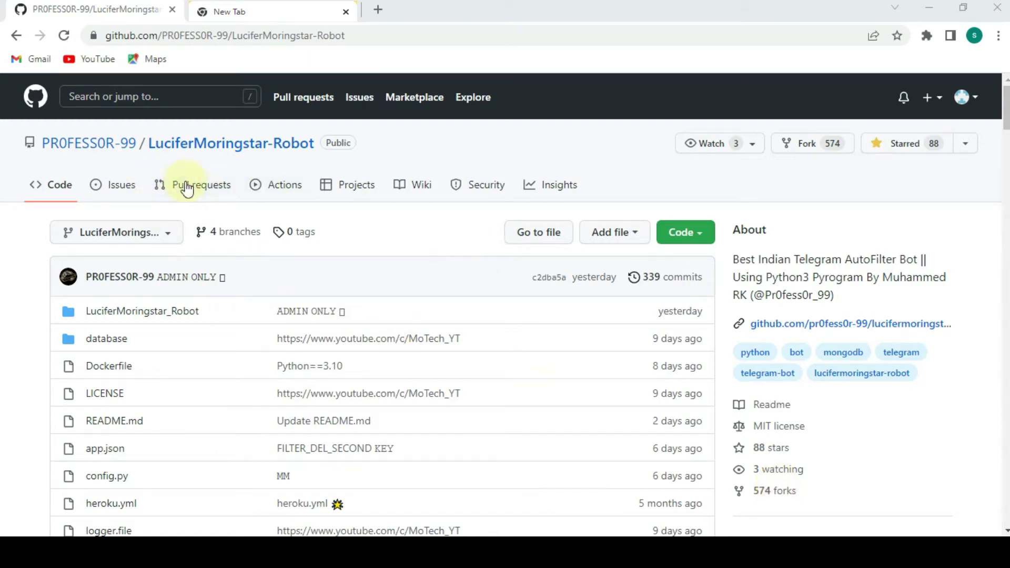
# Step: Highlight the repository title and its Fork and Star buttons for viewers
pyautogui.hotkey('ctrl', '1')
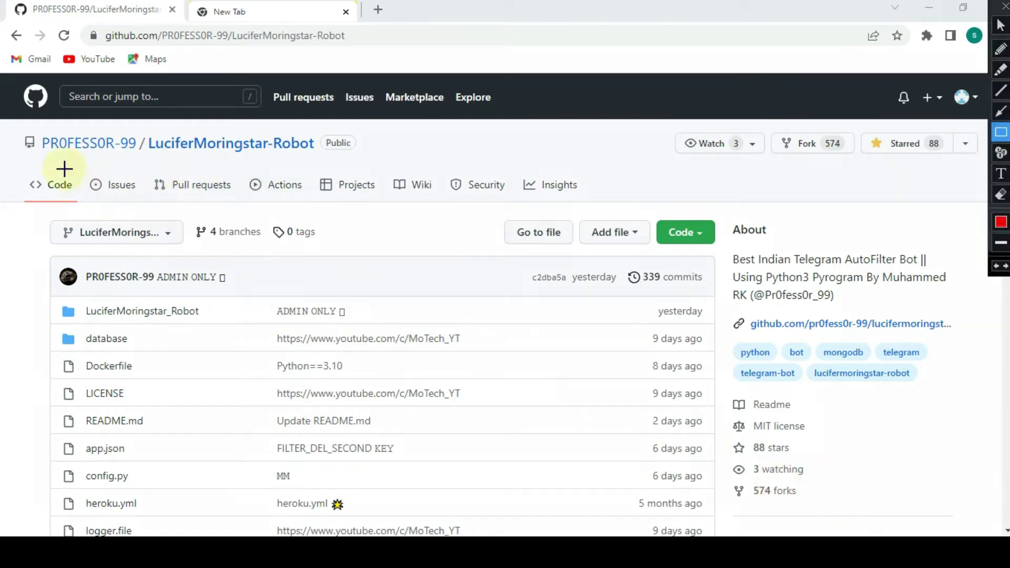
pyautogui.moveTo(13, 134); pyautogui.dragTo(375, 165)
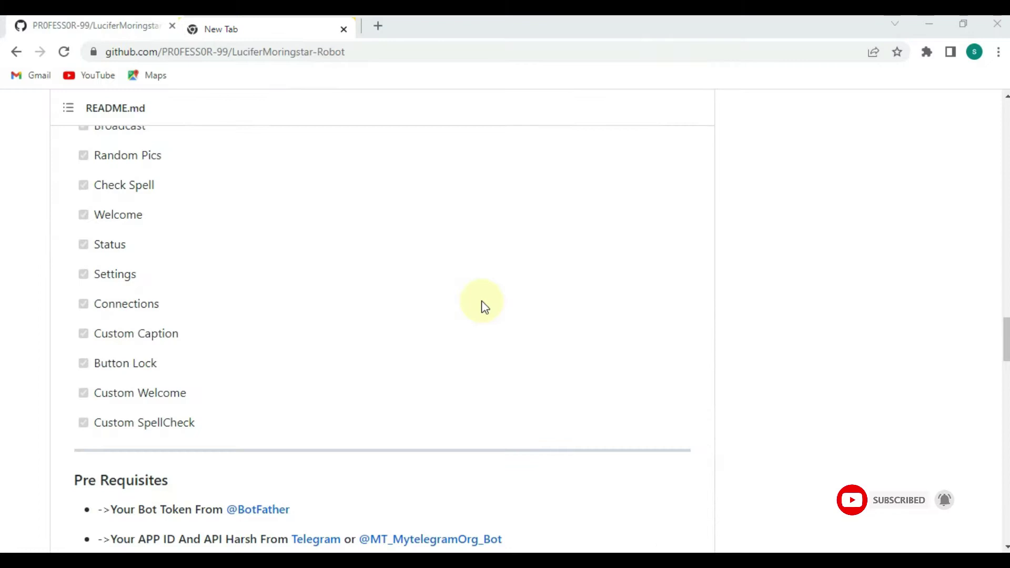
pyautogui.scroll(-5, 482, 301)
pyautogui.scroll(-5, 482, 300)
pyautogui.scroll(-3, 481, 301)
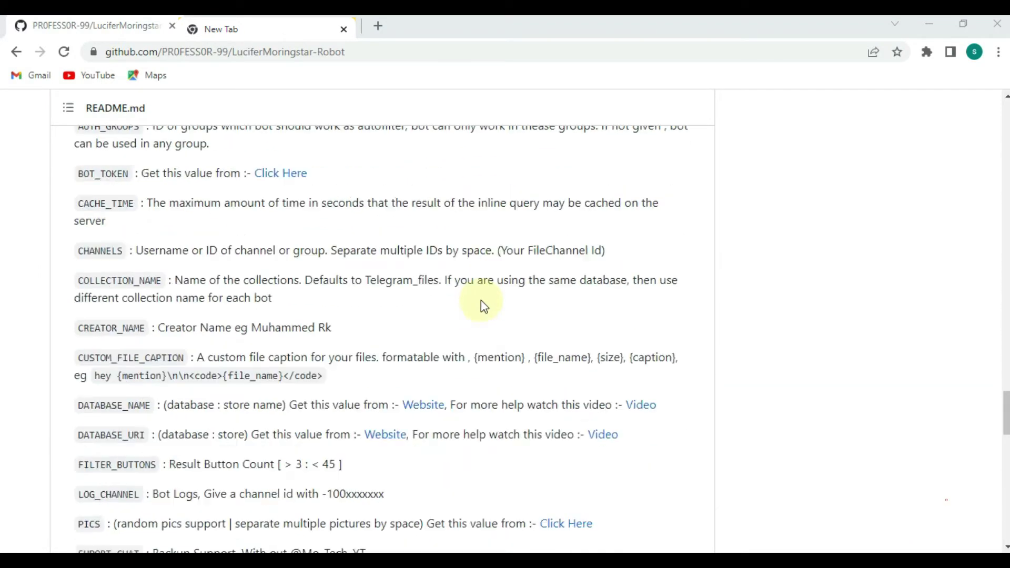
pyautogui.scroll(-4, 482, 300)
pyautogui.scroll(-2, 481, 300)
pyautogui.scroll(-1, 480, 304)
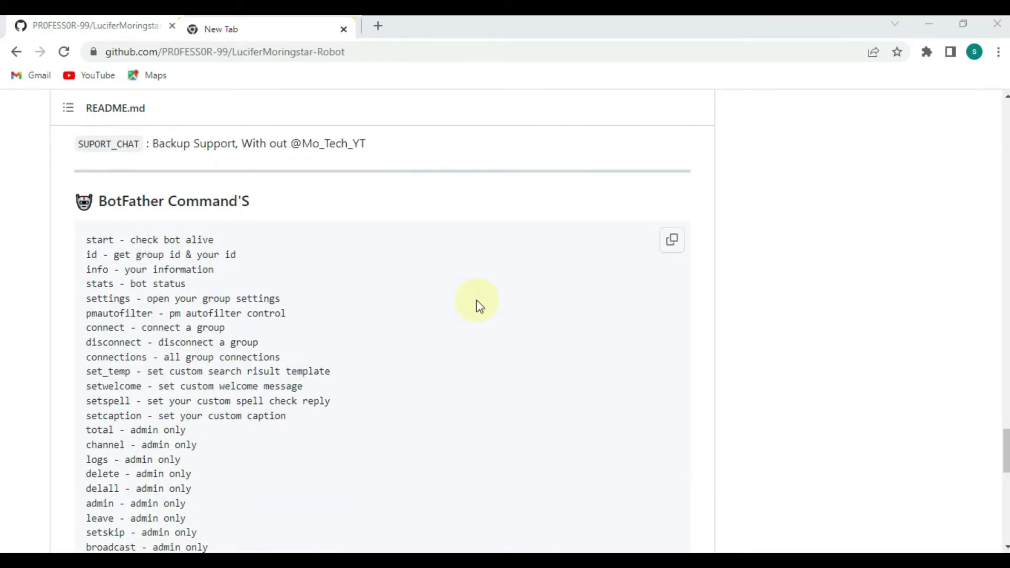
pyautogui.scroll(-2, 480, 304)
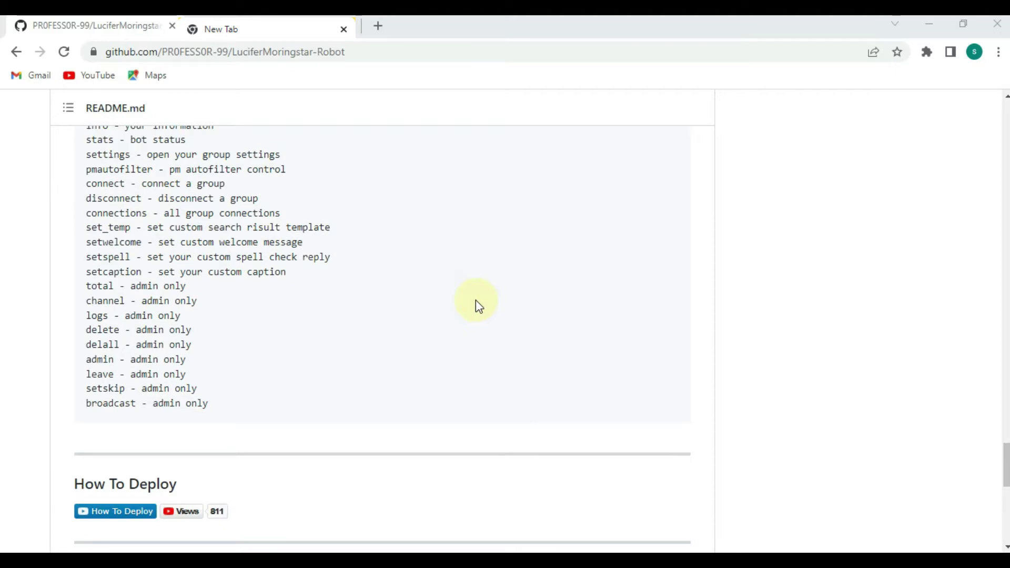
pyautogui.scroll(1, 475, 300)
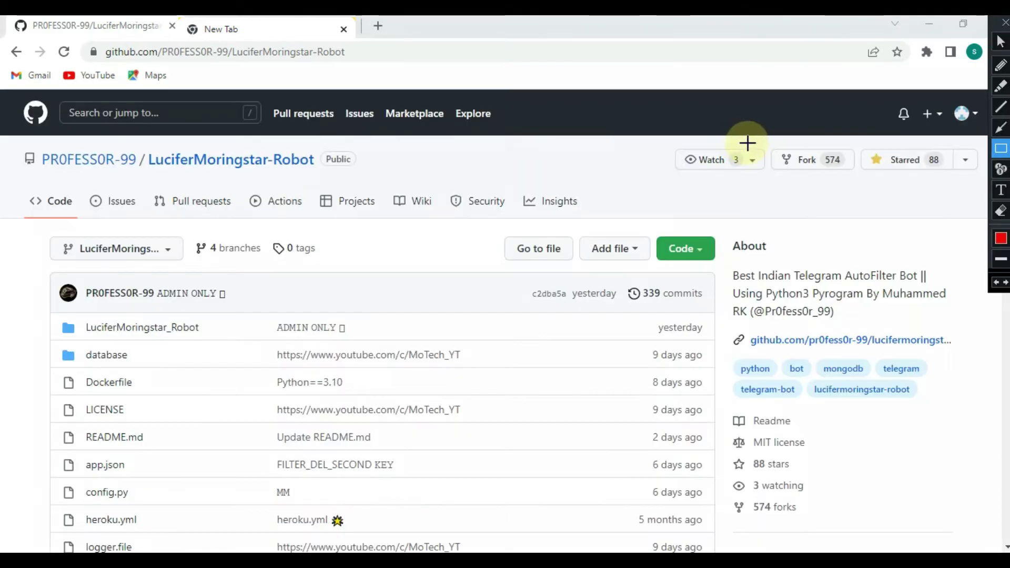
pyautogui.moveTo(757, 140); pyautogui.dragTo(856, 175)
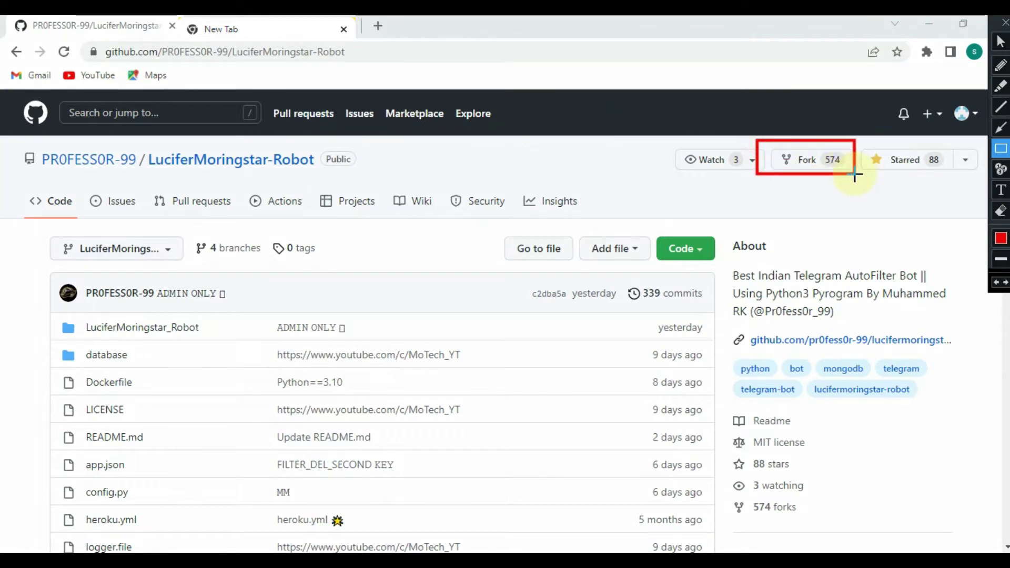
pyautogui.moveTo(862, 142); pyautogui.dragTo(976, 179)
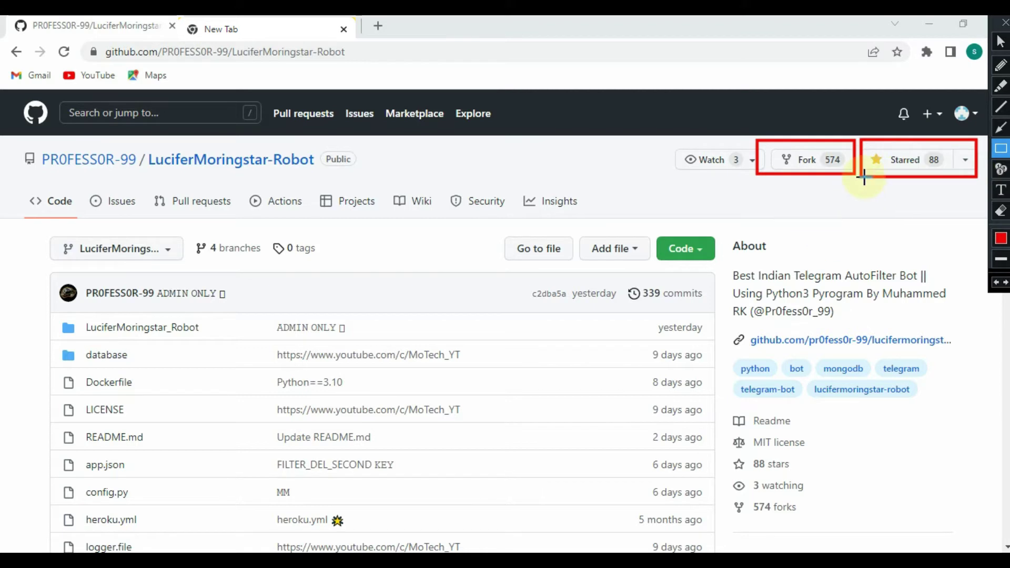
# Step: Clear the annotations and start forking the upstream LuciferMoringstar-Robot repository
pyautogui.hotkey('ctrl', 'z')
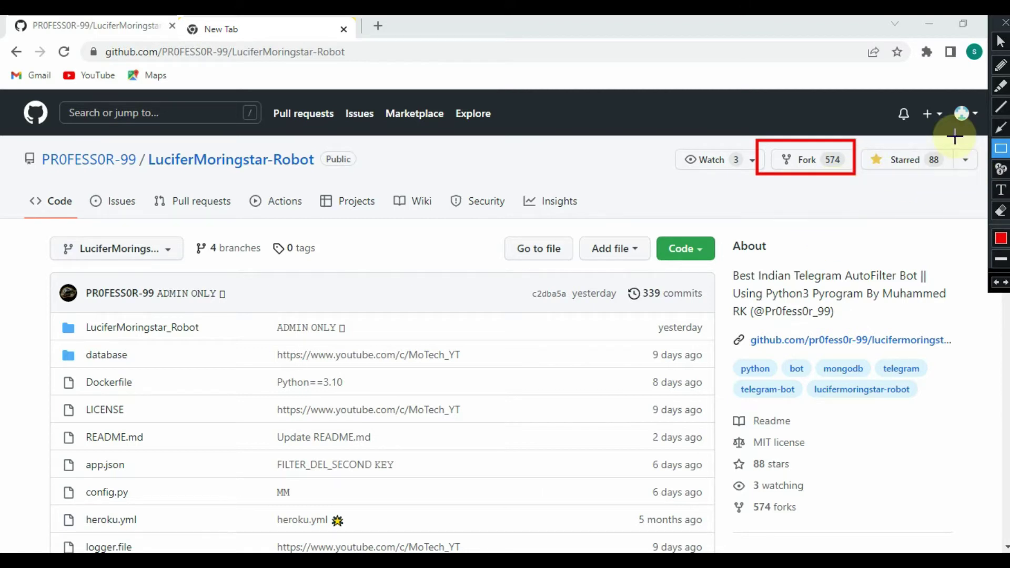
pyautogui.hotkey('ctrl', 'z')
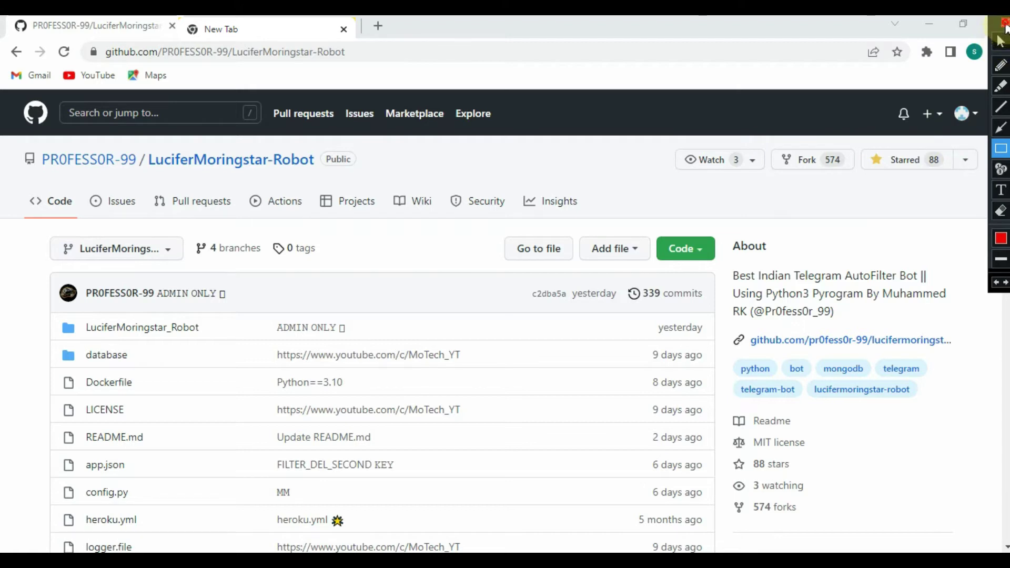
pyautogui.click(1002, 24)
pyautogui.click(797, 160)
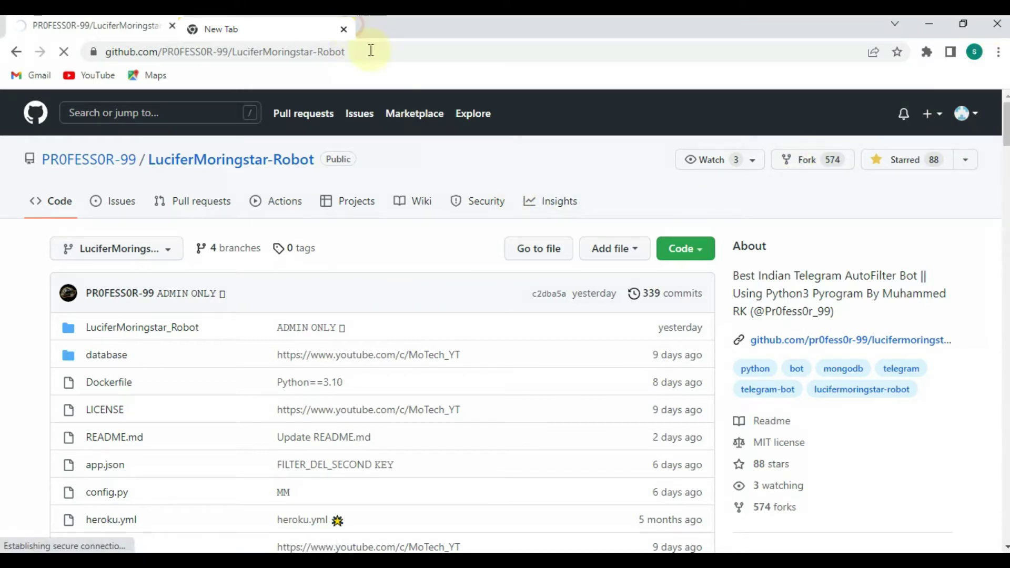
# Step: Close the empty tab and highlight the notice that nadeerasmart/LuciferMoringstar-Robot already exists
pyautogui.click(343, 29)
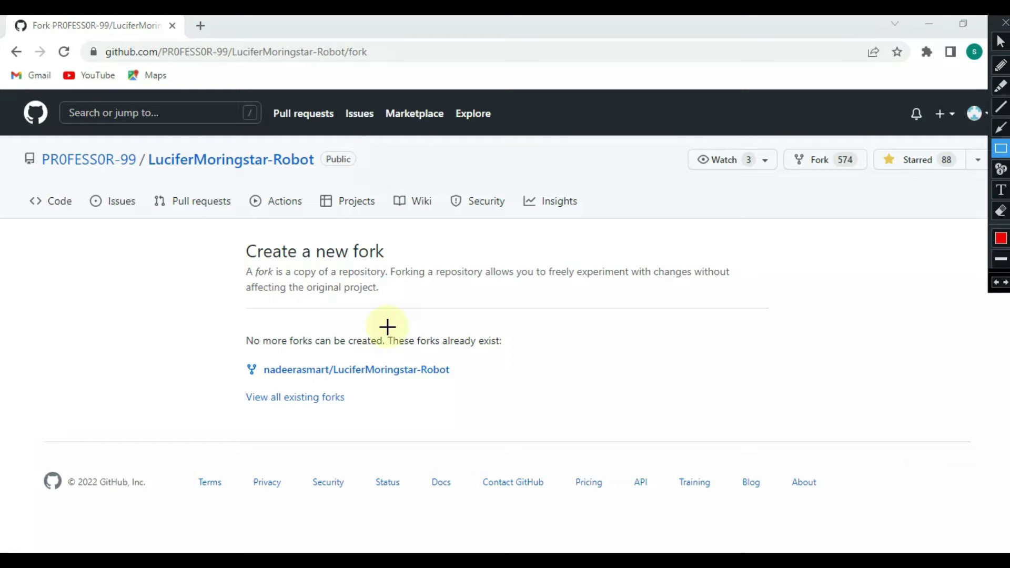
pyautogui.moveTo(214, 221)
pyautogui.mouseDown()
pyautogui.moveTo(520, 308)
pyautogui.moveTo(790, 306)
pyautogui.mouseUp()
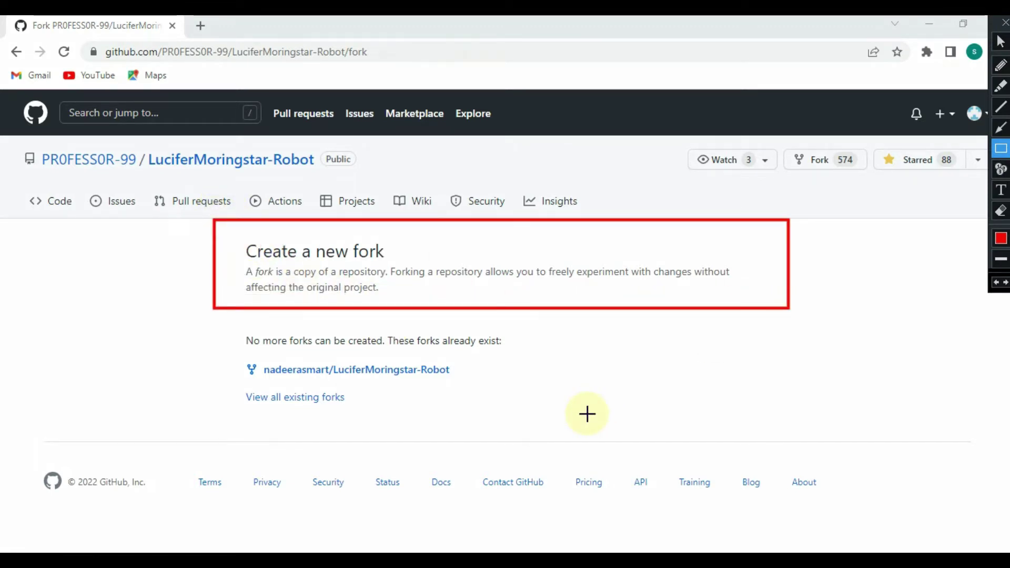
pyautogui.moveTo(210, 312)
pyautogui.mouseDown()
pyautogui.moveTo(383, 381)
pyautogui.moveTo(539, 384)
pyautogui.mouseUp()
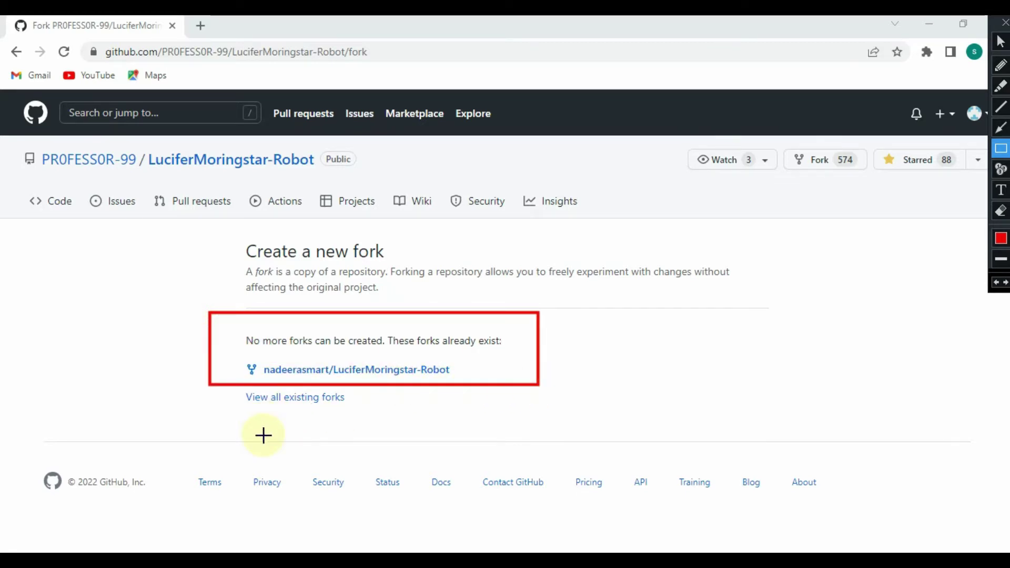
pyautogui.moveTo(240, 328)
pyautogui.mouseDown()
pyautogui.moveTo(271, 350)
pyautogui.moveTo(523, 353)
pyautogui.mouseUp()
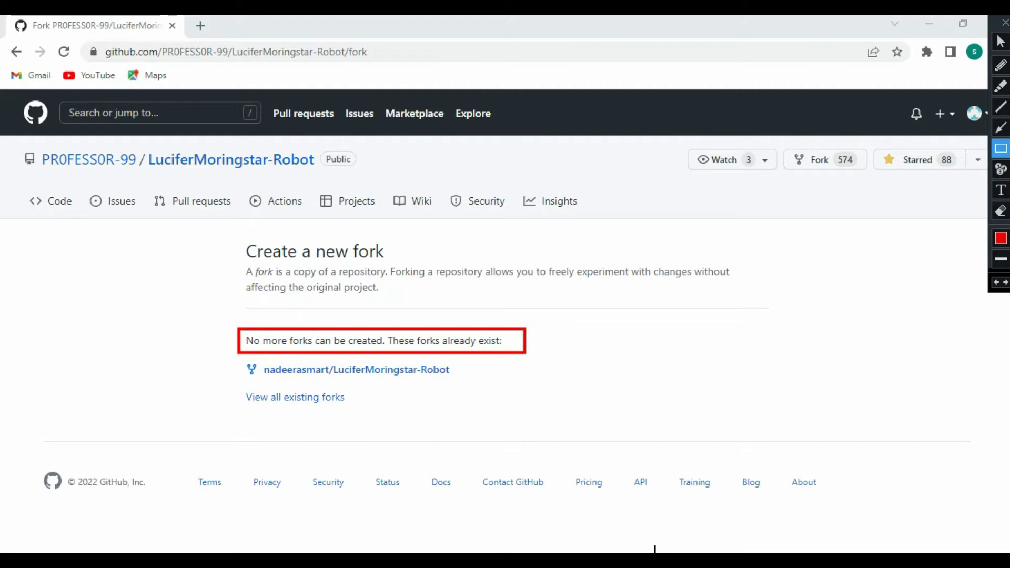
pyautogui.hotkey('ctrl', 'z')
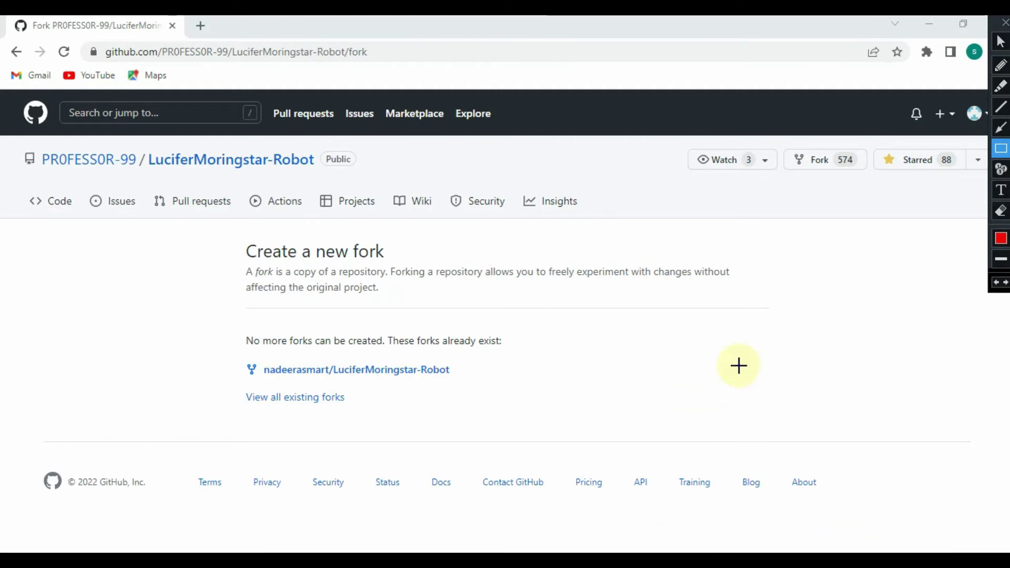
pyautogui.click(1002, 24)
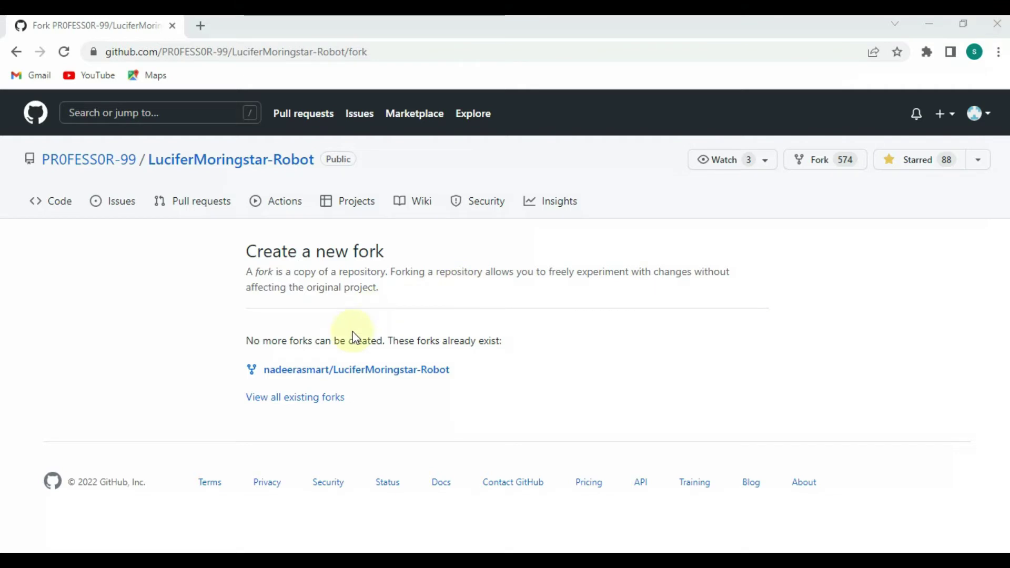
# Step: Open the existing nadeerasmart/LuciferMoringstar-Robot fork and highlight its Settings tab
pyautogui.click(370, 369)
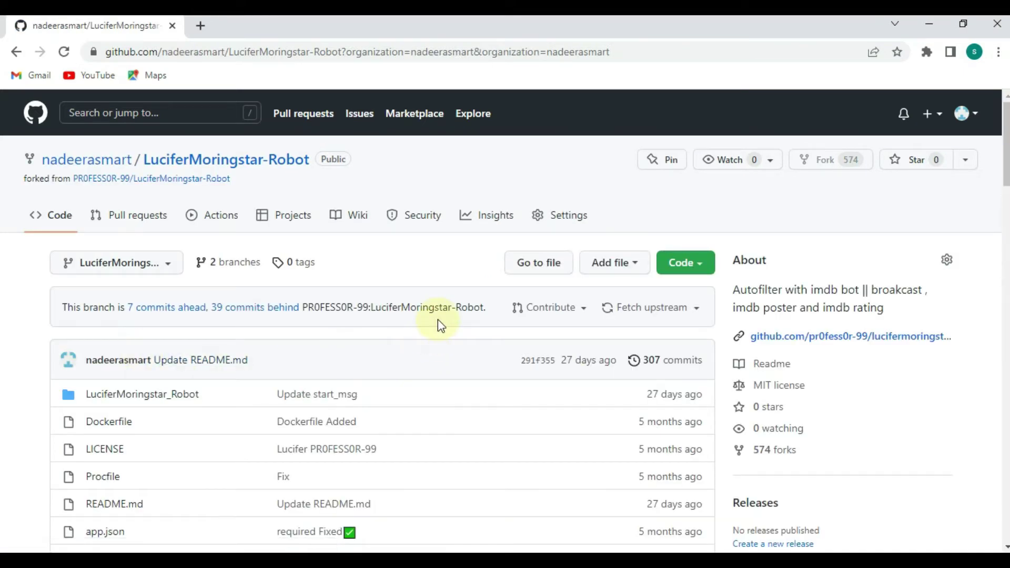
pyautogui.click(1000, 285)
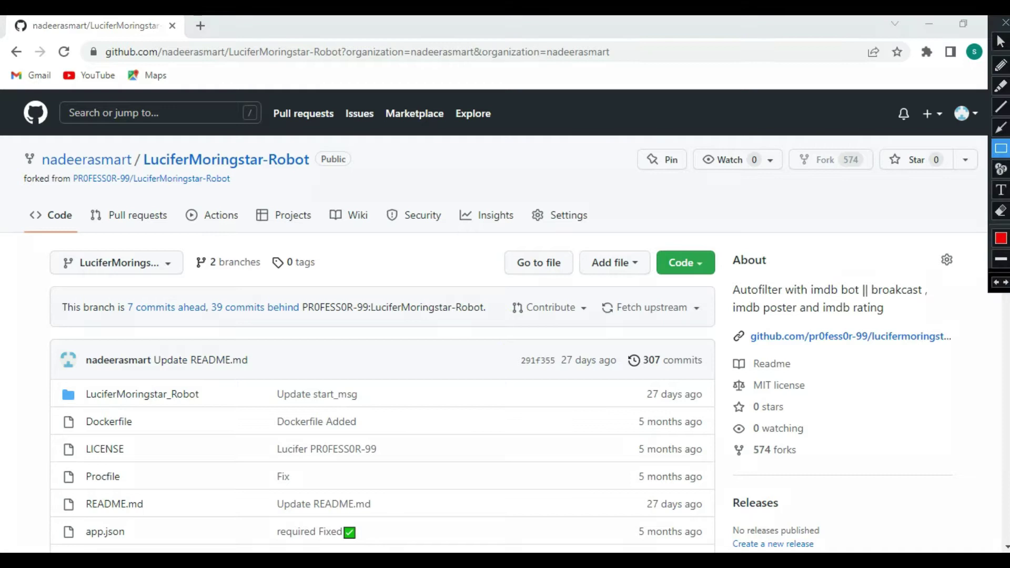
pyautogui.moveTo(518, 189)
pyautogui.mouseDown()
pyautogui.moveTo(607, 229)
pyautogui.moveTo(641, 230)
pyautogui.mouseUp()
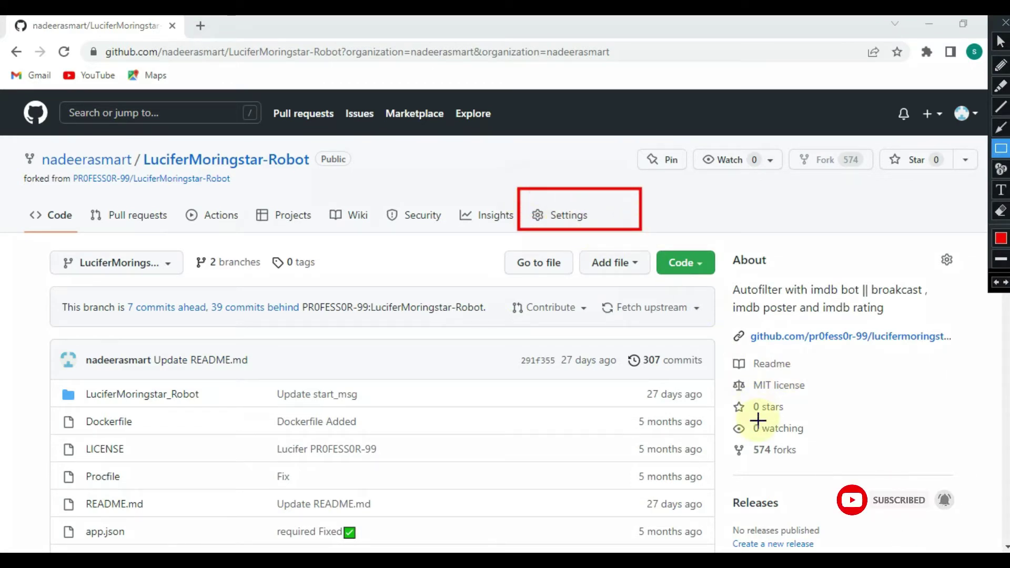
pyautogui.press('Escape')
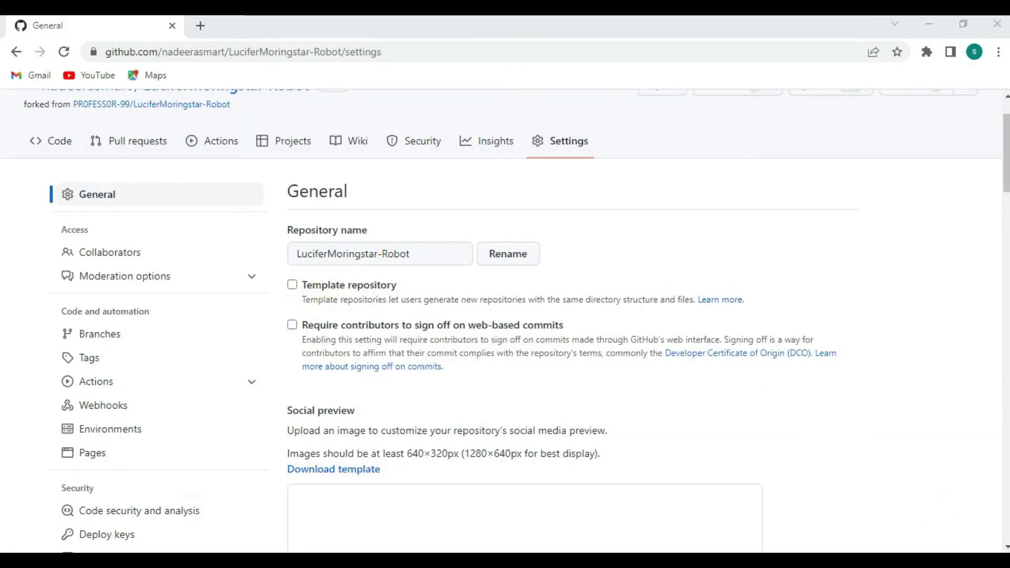
# Step: Highlight the General settings section and heading, then clear the marks
pyautogui.moveTo(22, 172); pyautogui.dragTo(244, 226)
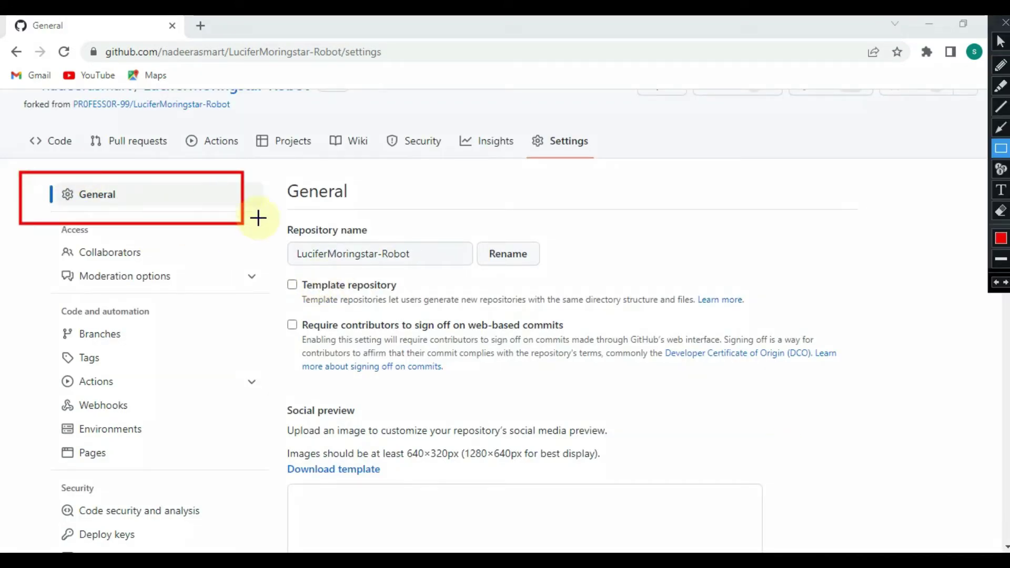
pyautogui.moveTo(277, 170); pyautogui.dragTo(420, 211)
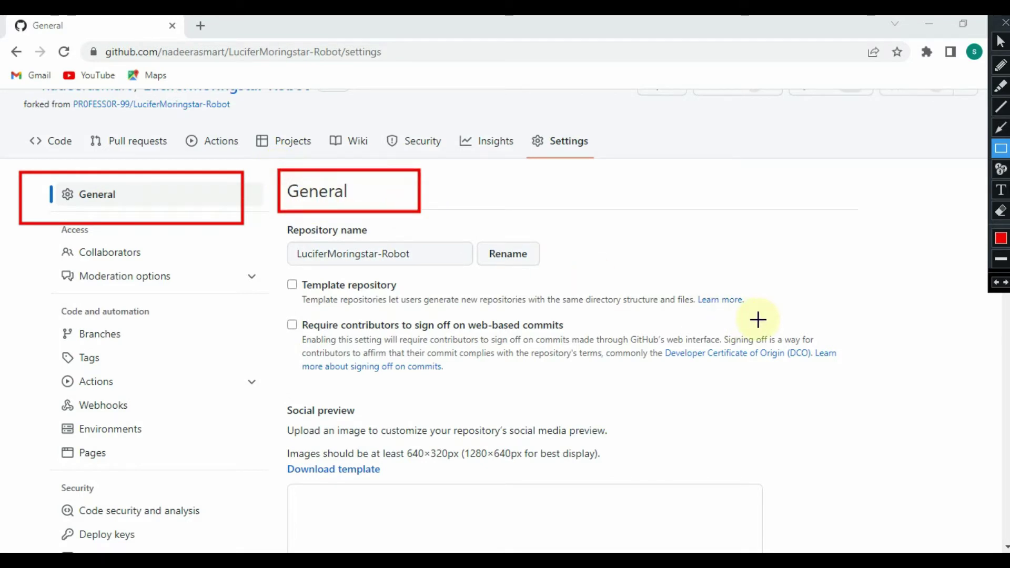
pyautogui.hotkey('ctrl', 'z')
pyautogui.hotkey('ctrl', 'z')
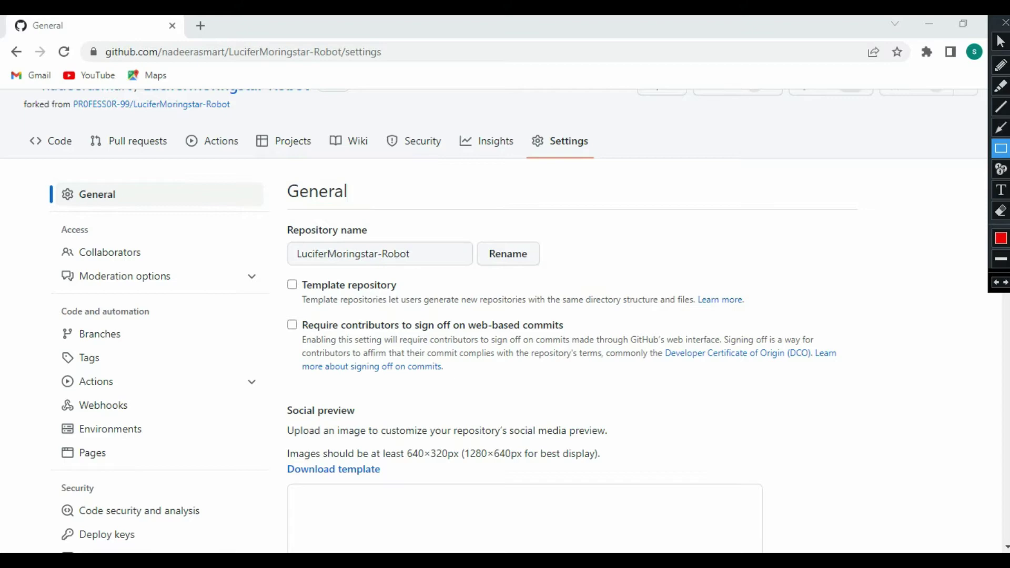
pyautogui.click(1000, 23)
pyautogui.scroll(-5, 761, 267)
pyautogui.scroll(-5, 760, 267)
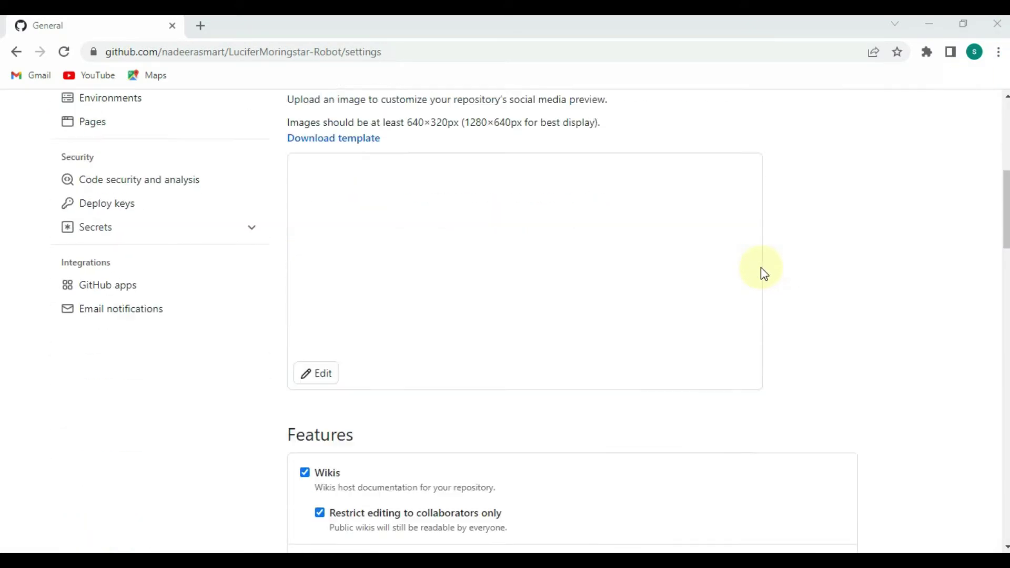
pyautogui.scroll(-3, 761, 268)
pyautogui.scroll(-4, 761, 267)
pyautogui.scroll(-3, 760, 268)
pyautogui.scroll(-3, 760, 267)
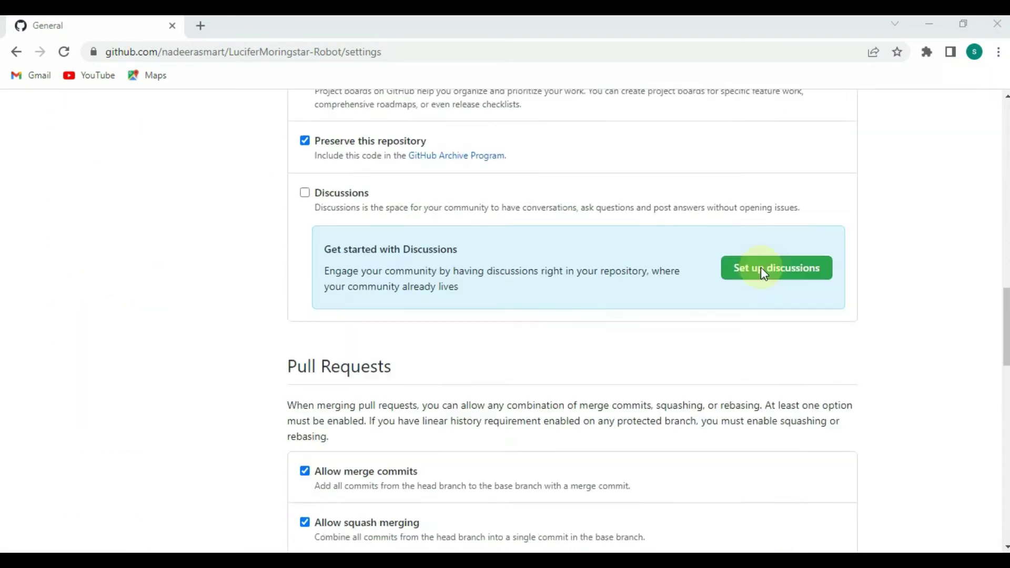
pyautogui.scroll(-3, 760, 268)
pyautogui.scroll(-2, 760, 268)
pyautogui.scroll(-4, 761, 267)
pyautogui.scroll(-2, 761, 268)
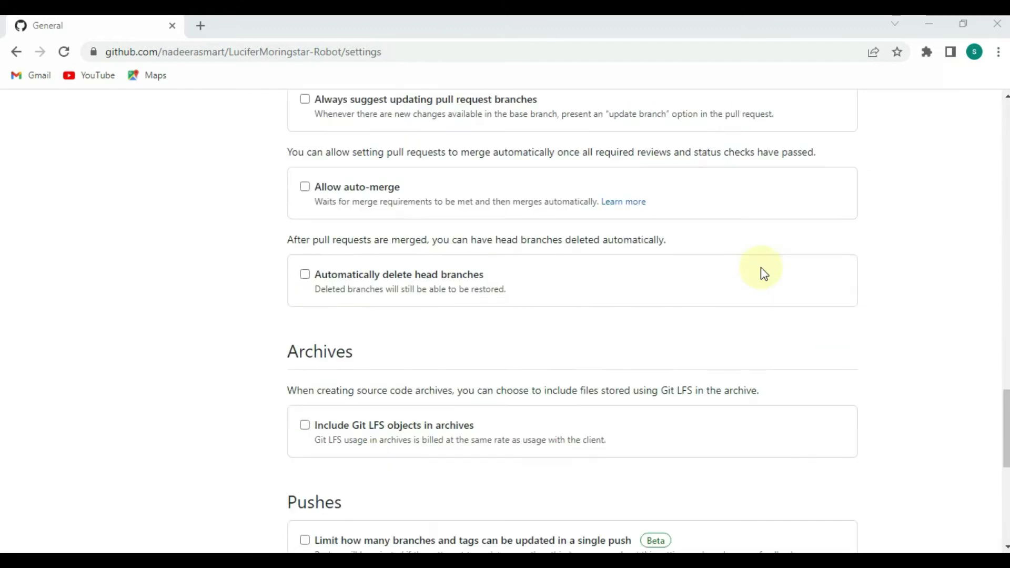
pyautogui.scroll(-2, 760, 267)
pyautogui.scroll(-2, 761, 267)
pyautogui.scroll(-4, 761, 267)
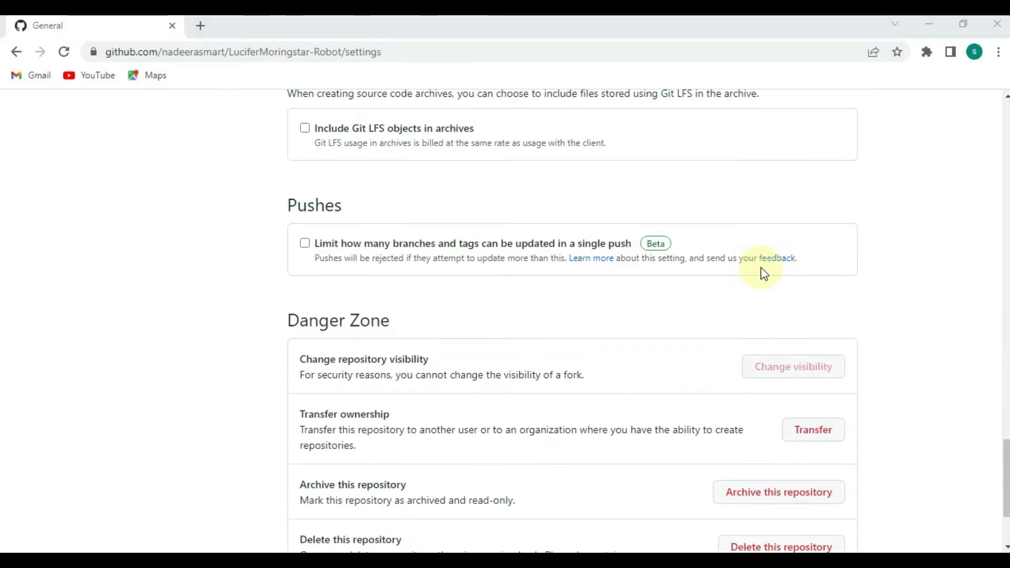
pyautogui.scroll(-3, 760, 268)
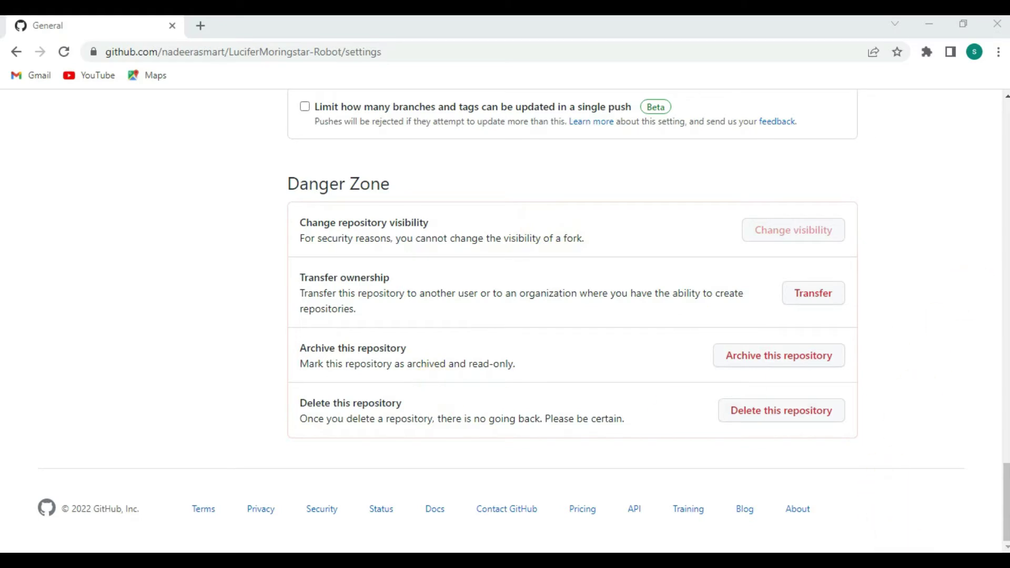
# Step: Highlight the Danger Zone's 'Delete this repository' option, then clear the annotation
pyautogui.hotkey('ctrl', '1')
pyautogui.moveTo(280, 387); pyautogui.dragTo(652, 439)
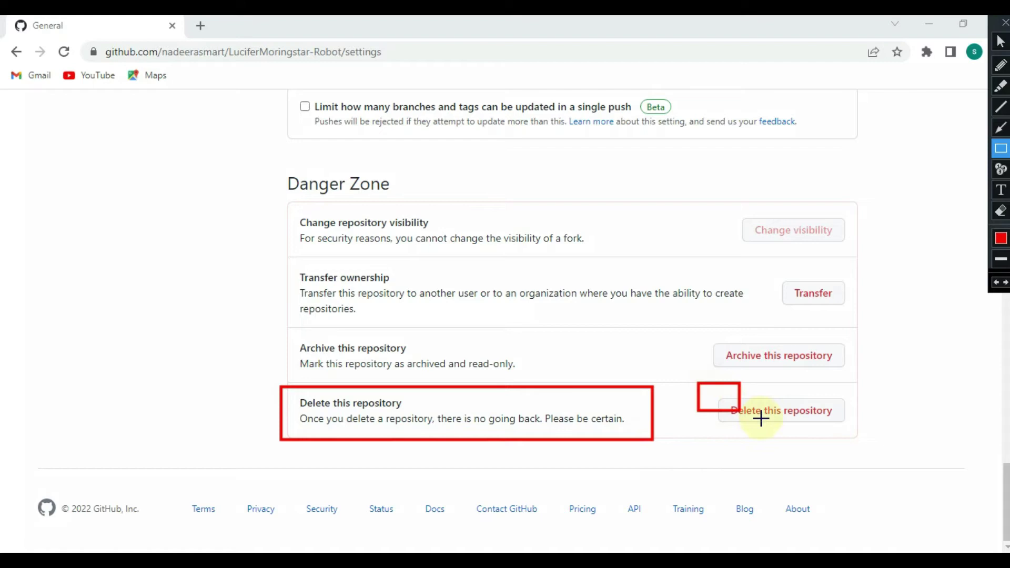
pyautogui.moveTo(698, 384); pyautogui.dragTo(878, 438)
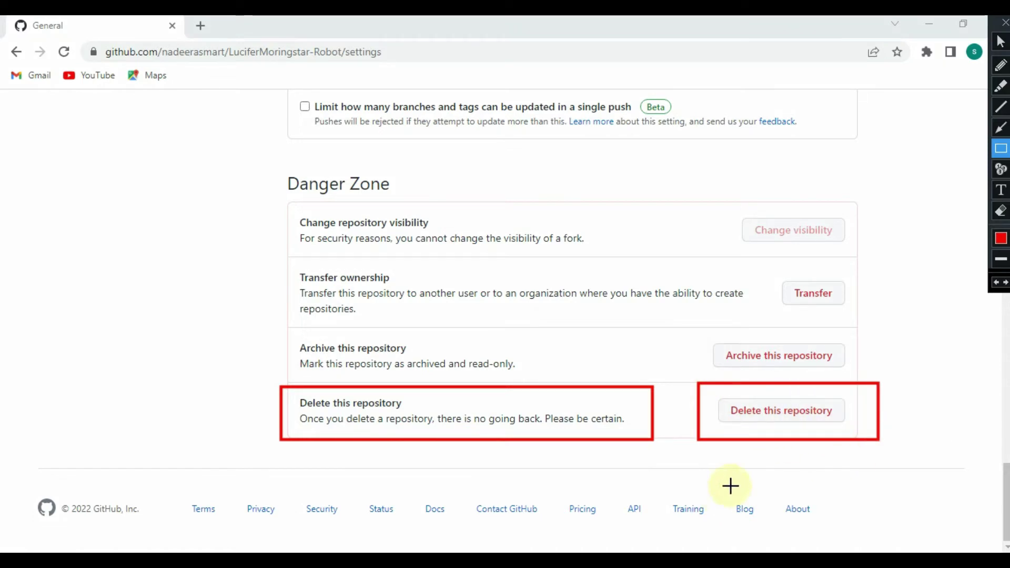
pyautogui.hotkey('ctrl', 'z')
pyautogui.hotkey('ctrl', 'z')
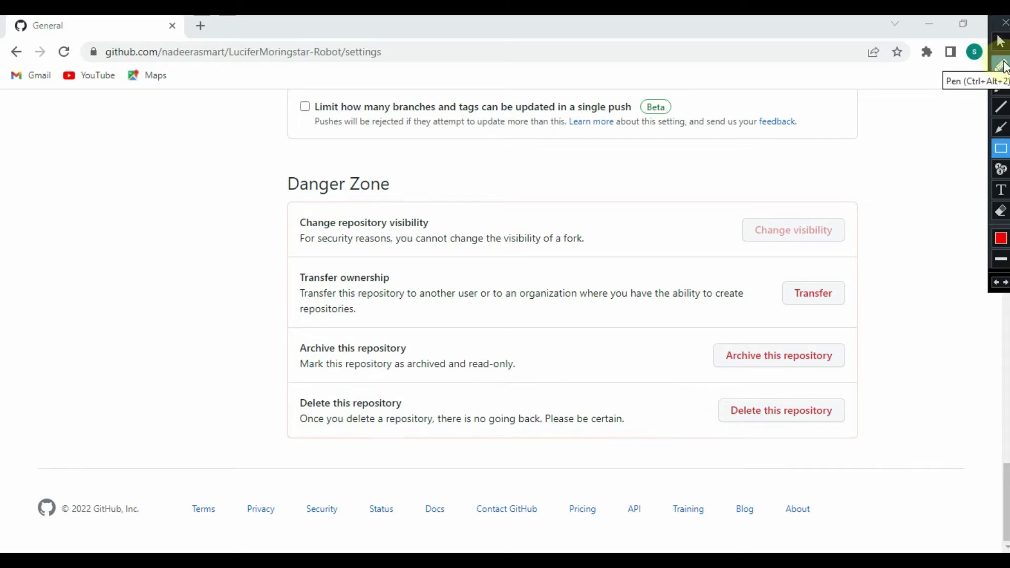
# Step: Open the delete-repository warning and highlight the repository name in it
pyautogui.click(1004, 24)
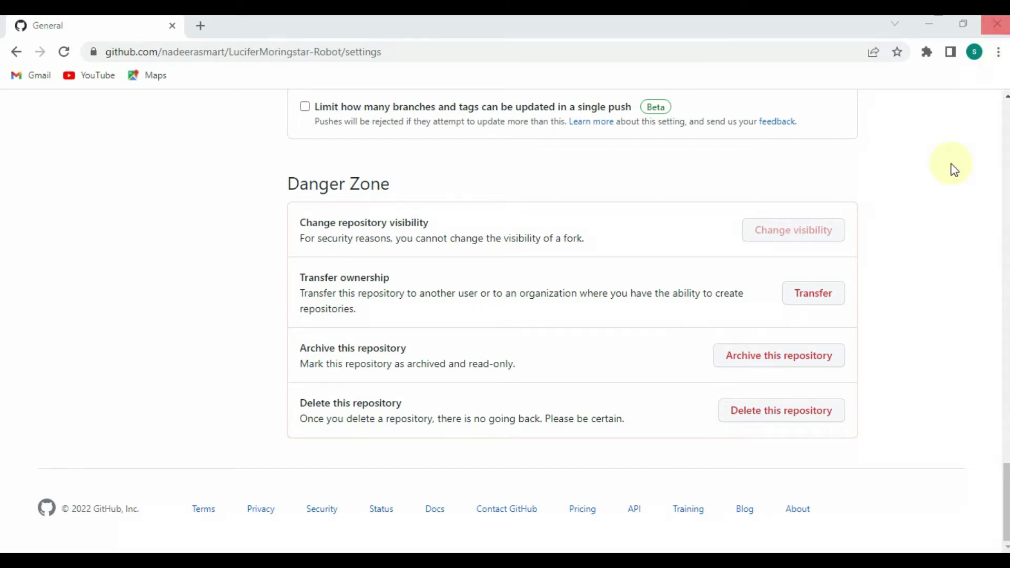
pyautogui.click(772, 415)
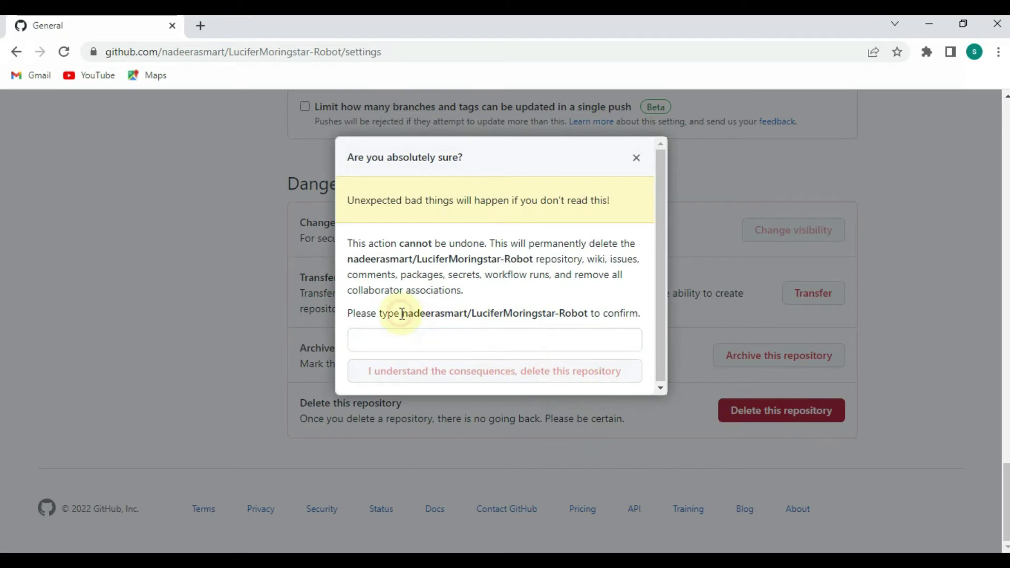
pyautogui.moveTo(401, 313); pyautogui.dragTo(594, 313)
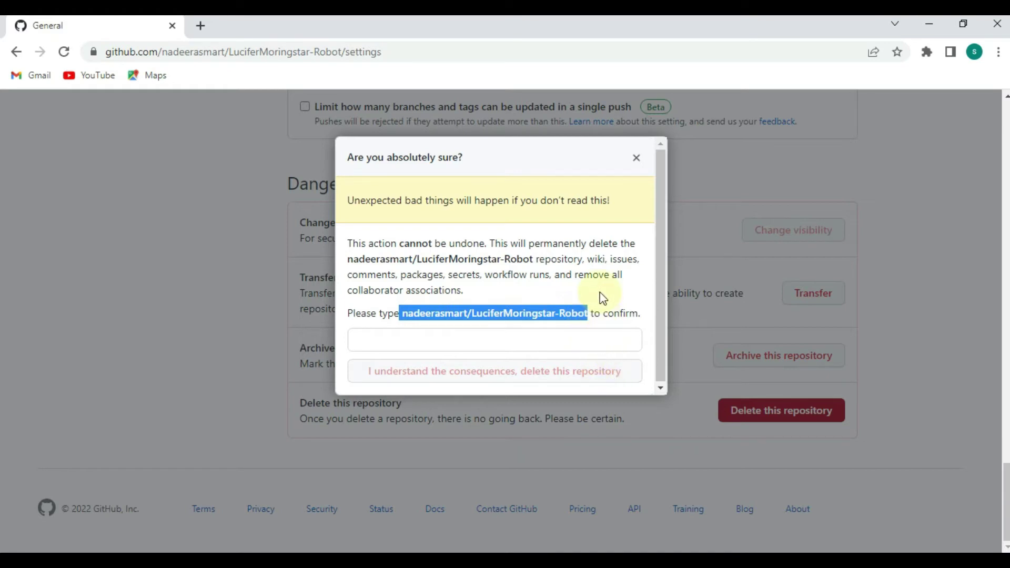
pyautogui.click(599, 294)
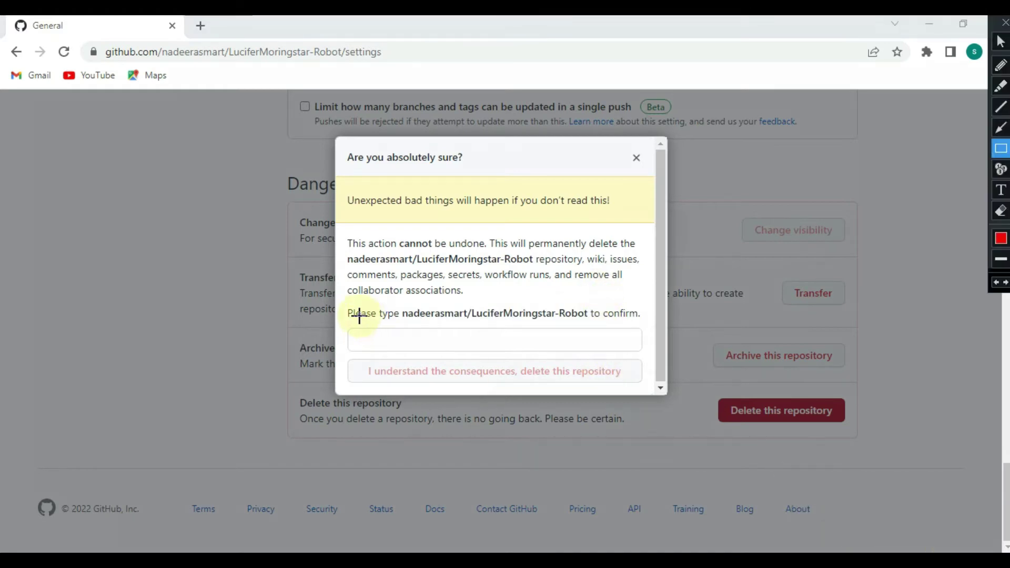
pyautogui.moveTo(344, 306); pyautogui.dragTo(400, 322)
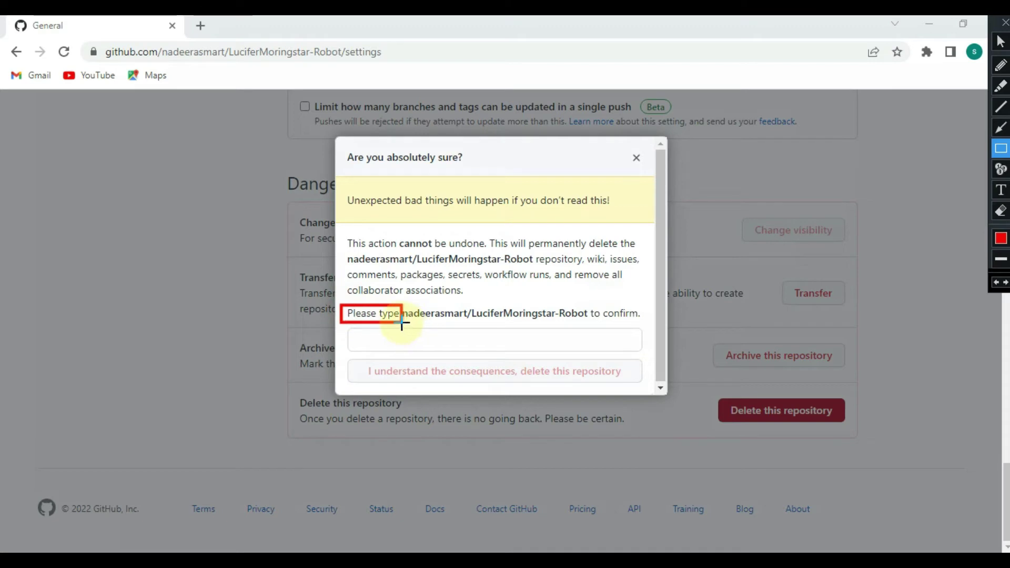
pyautogui.hotkey('ctrl', 'z')
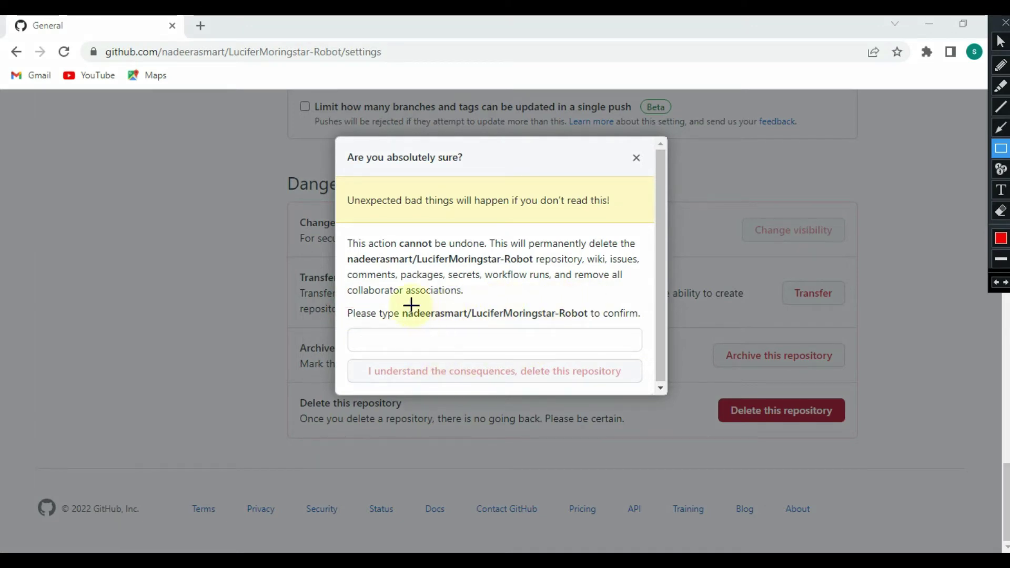
pyautogui.moveTo(339, 307); pyautogui.dragTo(646, 322)
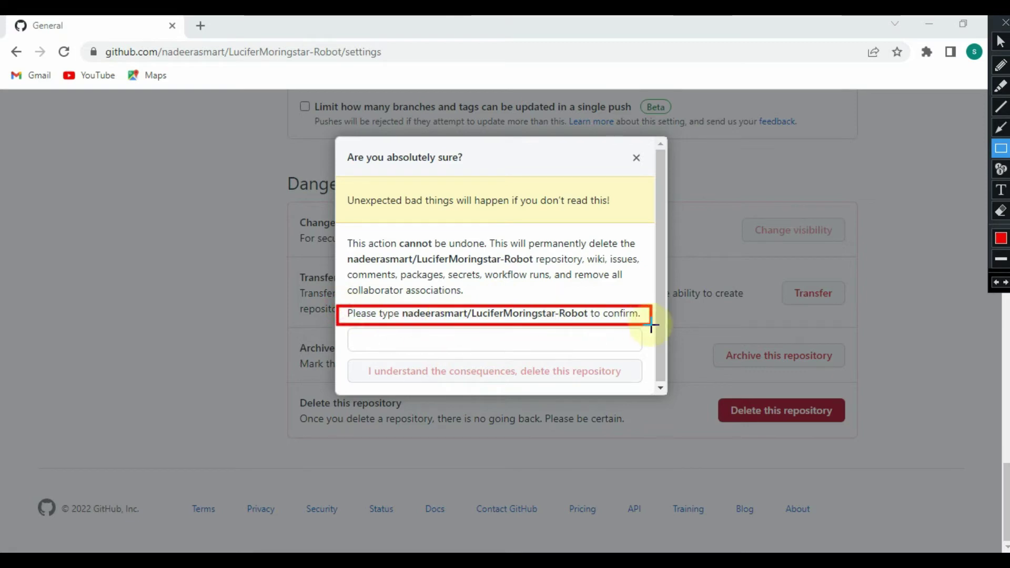
pyautogui.hotkey('ctrl', 'z')
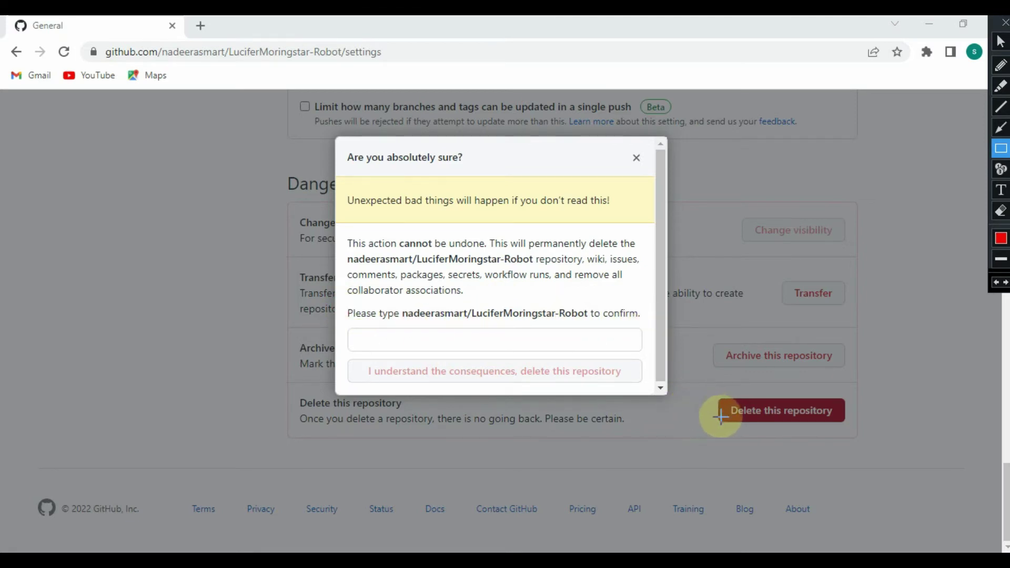
pyautogui.click(999, 23)
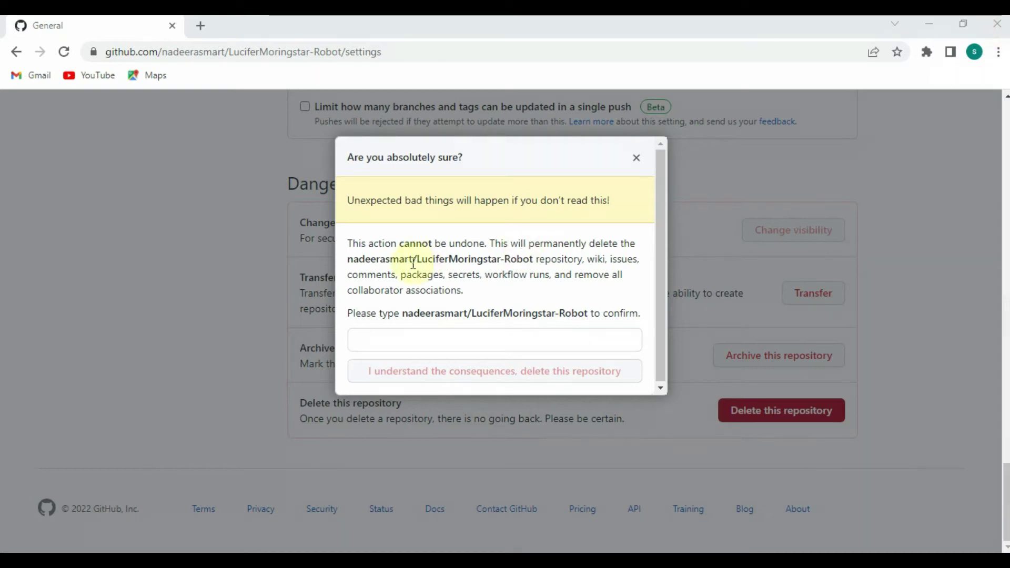
# Step: Copy the repository name into the confirmation field, removing the leading space
pyautogui.moveTo(402, 312); pyautogui.dragTo(579, 312)
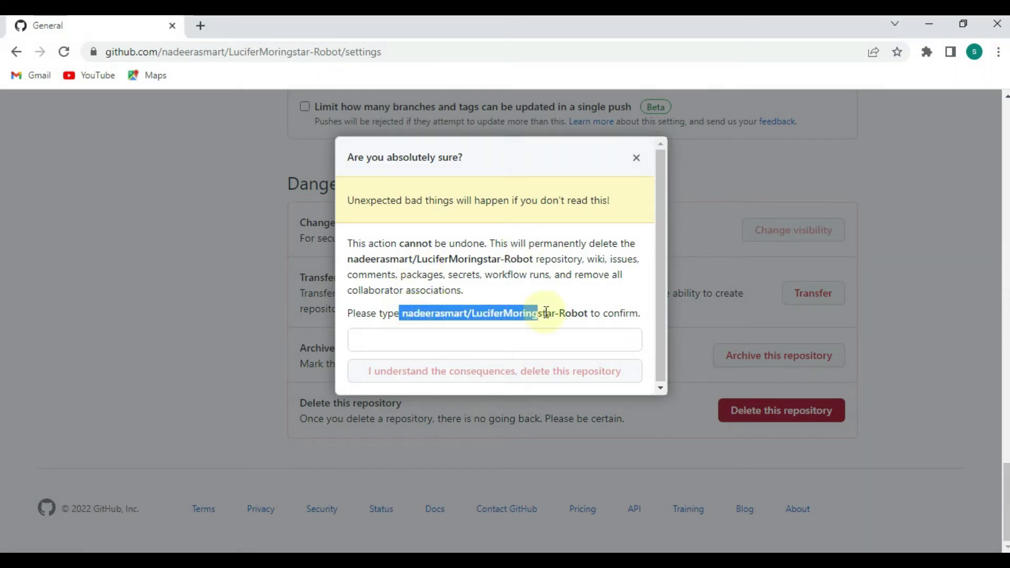
pyautogui.rightClick(589, 313)
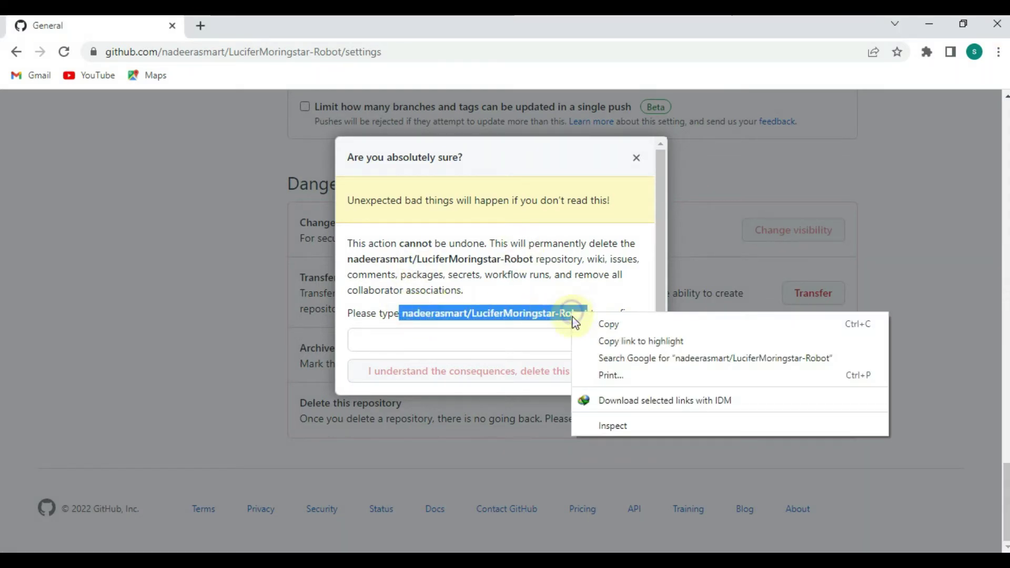
pyautogui.click(605, 322)
pyautogui.rightClick(419, 338)
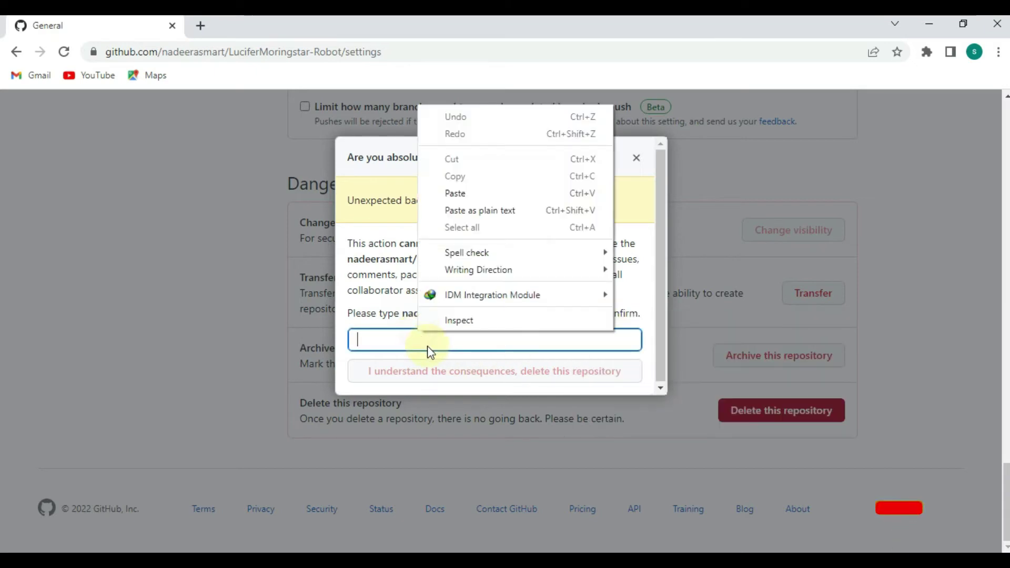
pyautogui.click(455, 194)
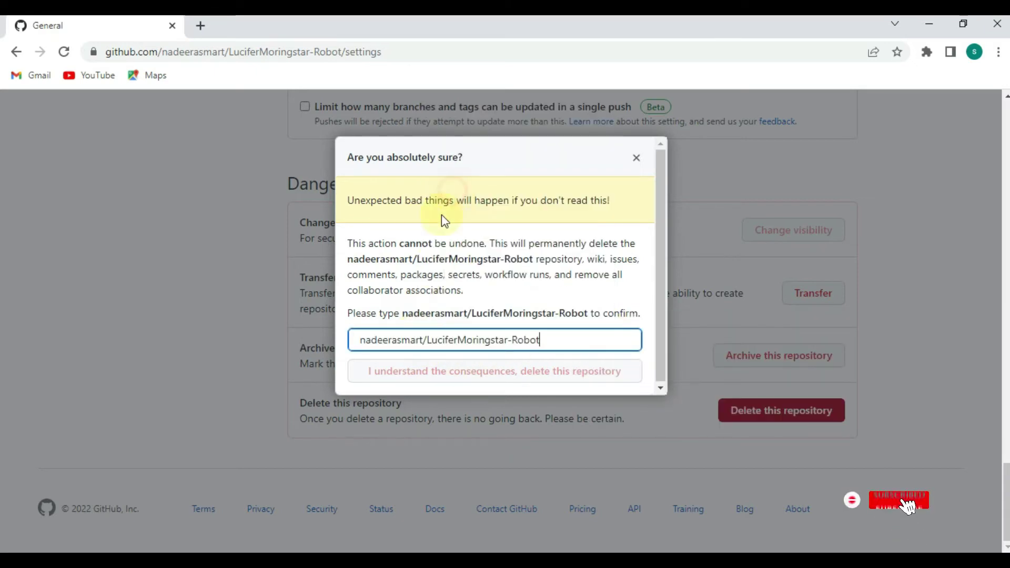
pyautogui.click(361, 341)
pyautogui.press('BackSpace')
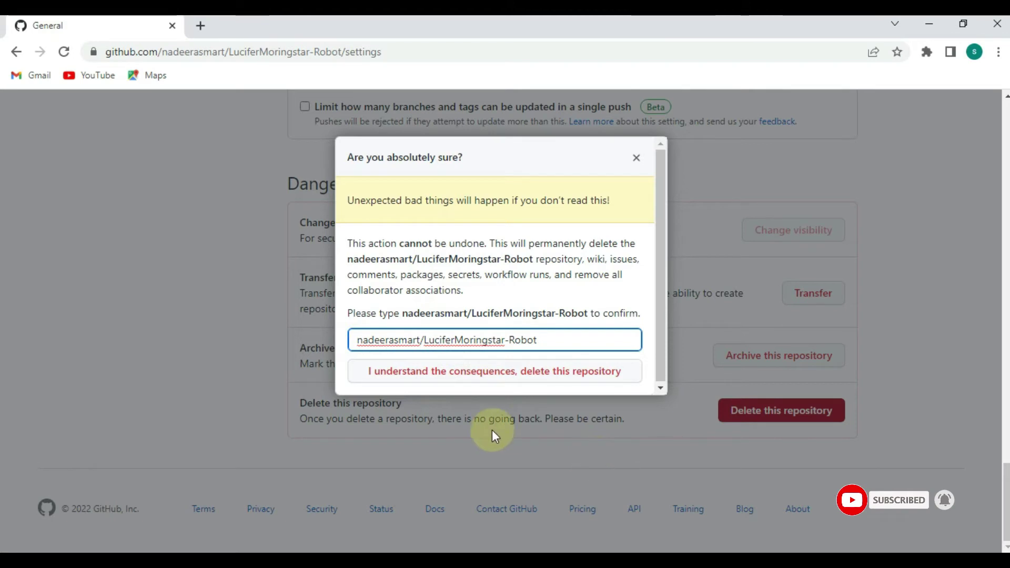
# Step: Highlight the confirm button and permanently delete the old fork
pyautogui.hotkey('ctrl', 'alt', 'g')
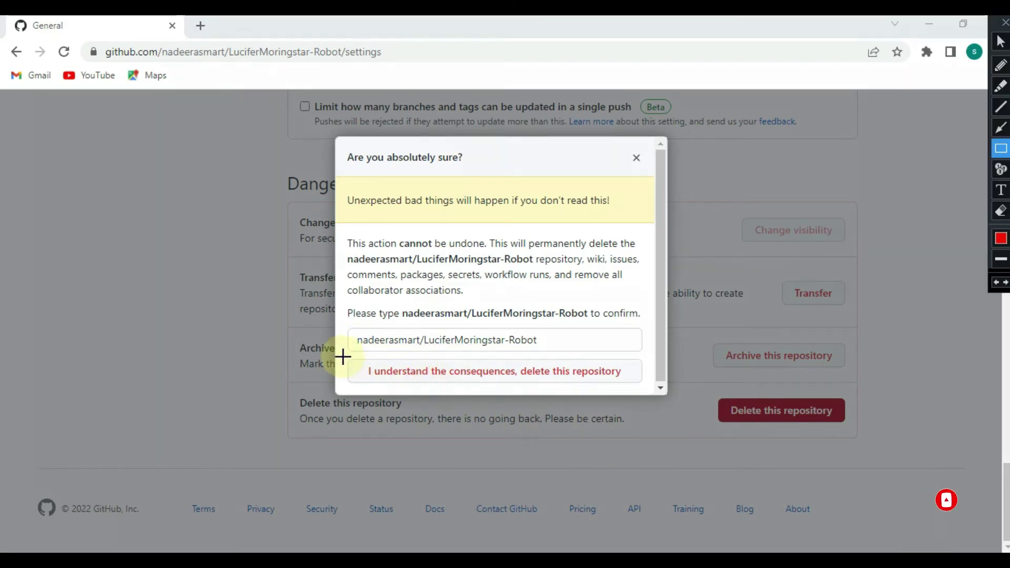
pyautogui.moveTo(340, 357); pyautogui.dragTo(649, 390)
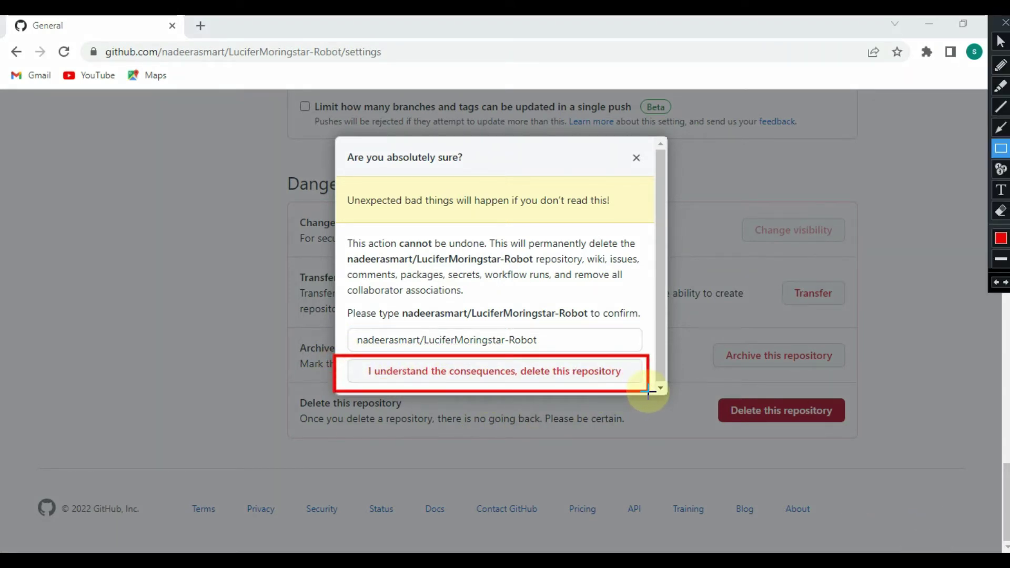
pyautogui.hotkey('ctrl', 'z')
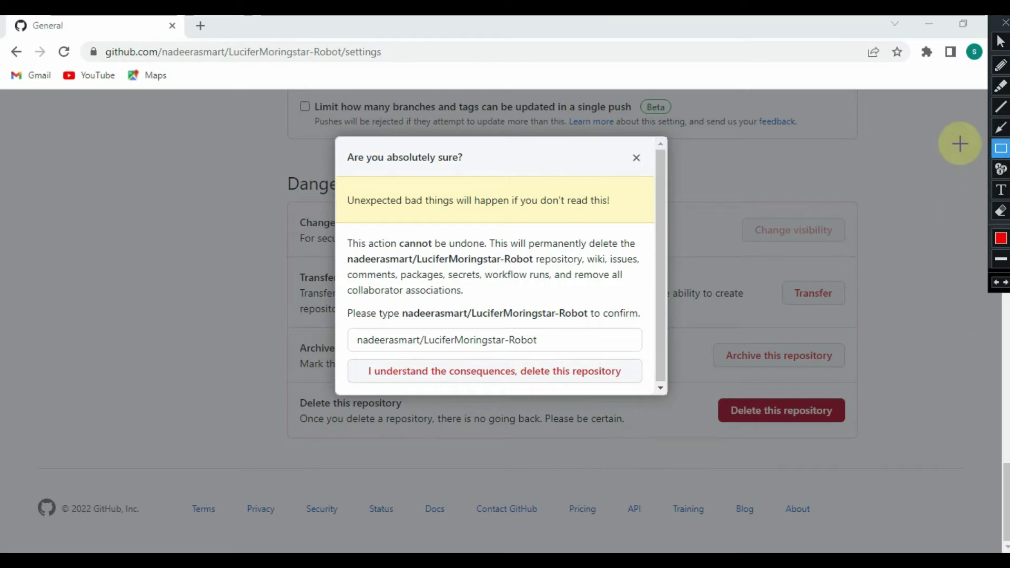
pyautogui.click(1001, 25)
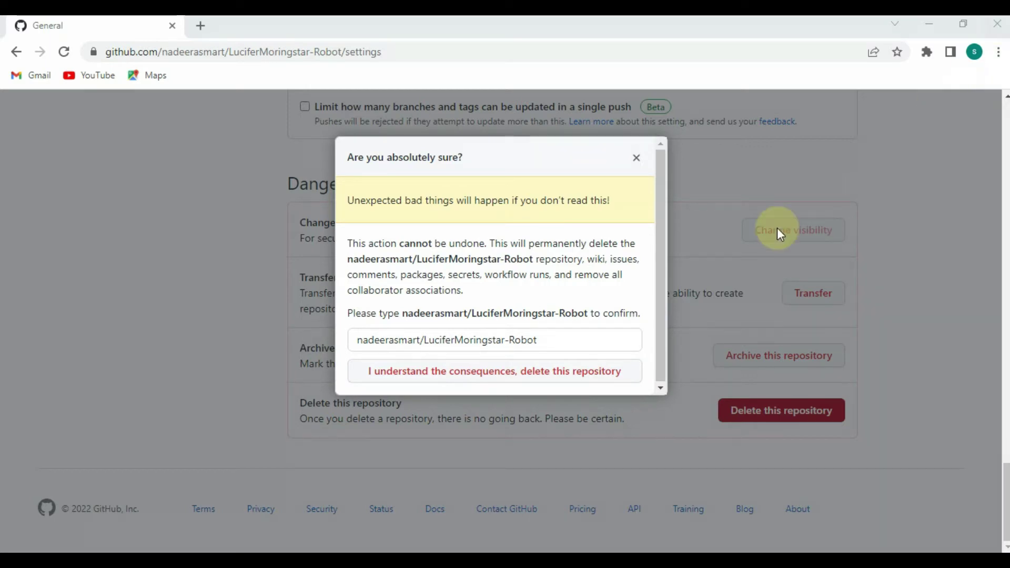
pyautogui.click(453, 376)
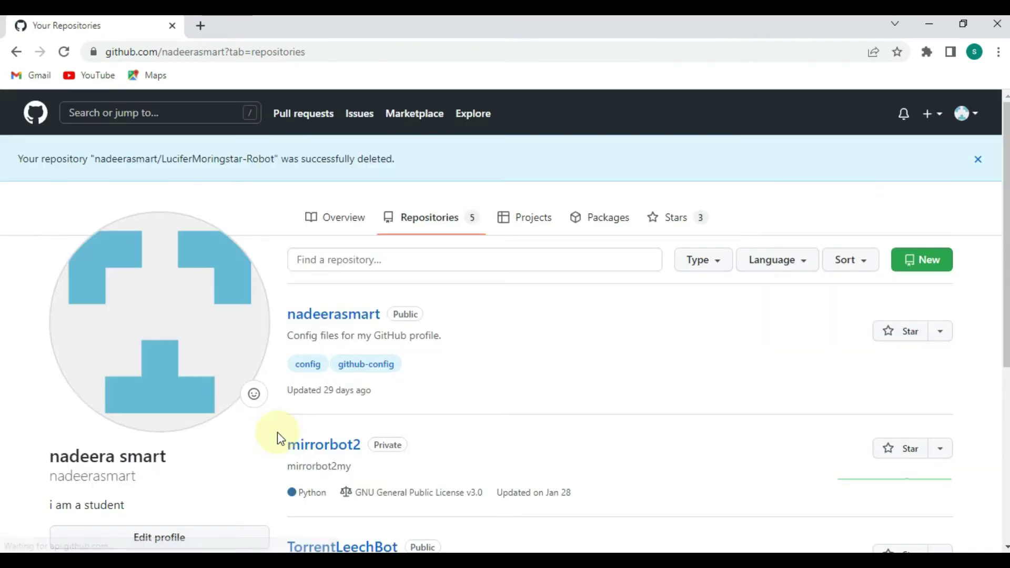
pyautogui.scroll(-1, 474, 359)
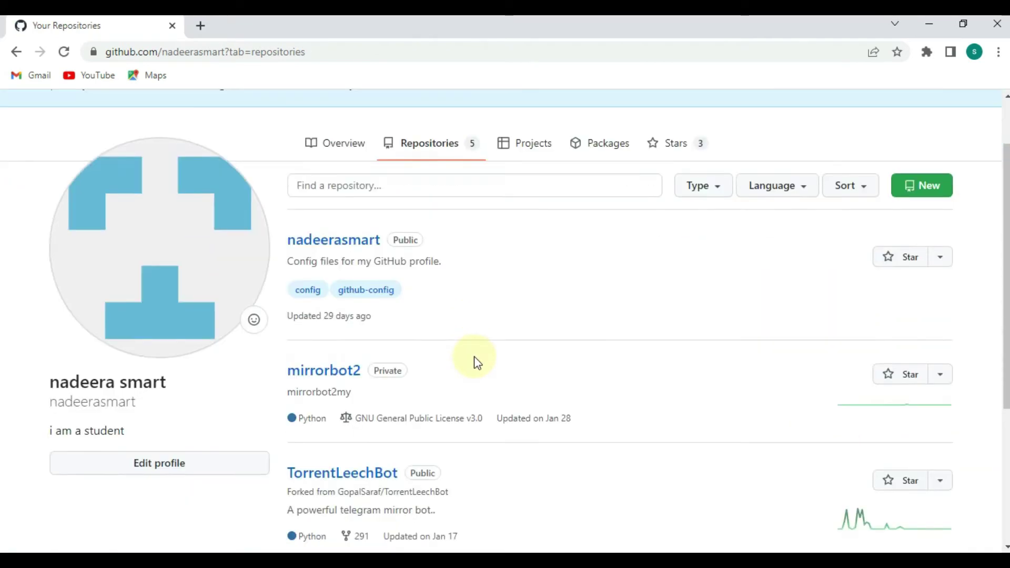
pyautogui.scroll(1, 473, 358)
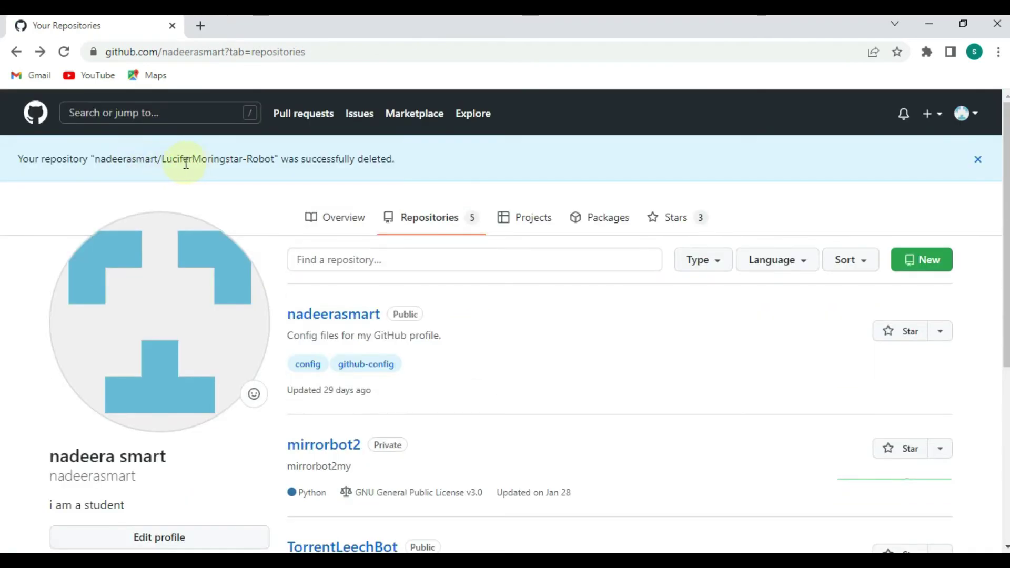
# Step: Search GitHub for LuciferMoringstar-Robot and open the PR0FESS0R-99 repository
pyautogui.click(130, 113)
pyautogui.hotkey('ctrl', 'v')
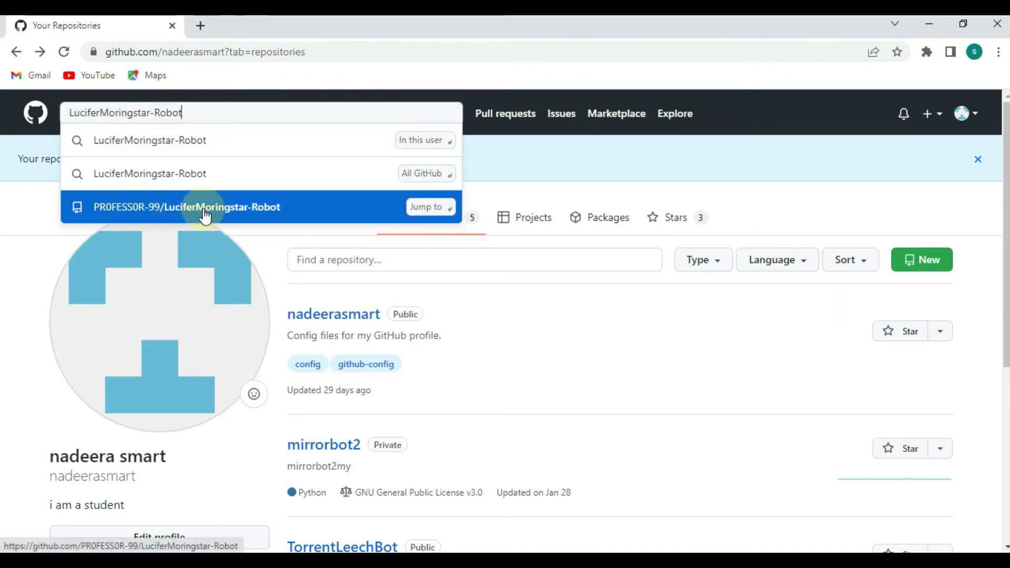
pyautogui.click(187, 212)
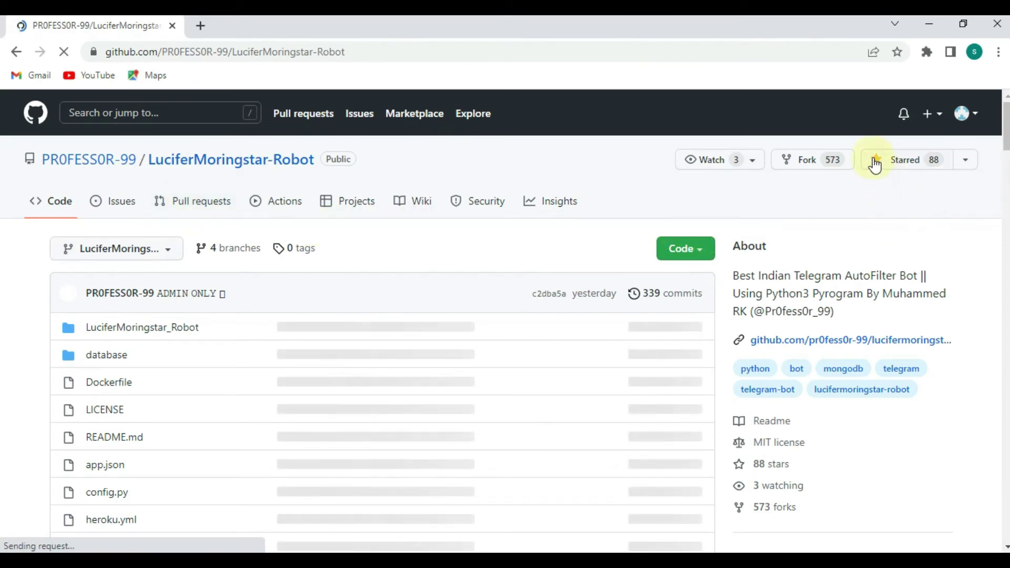
pyautogui.scroll(-5, 467, 281)
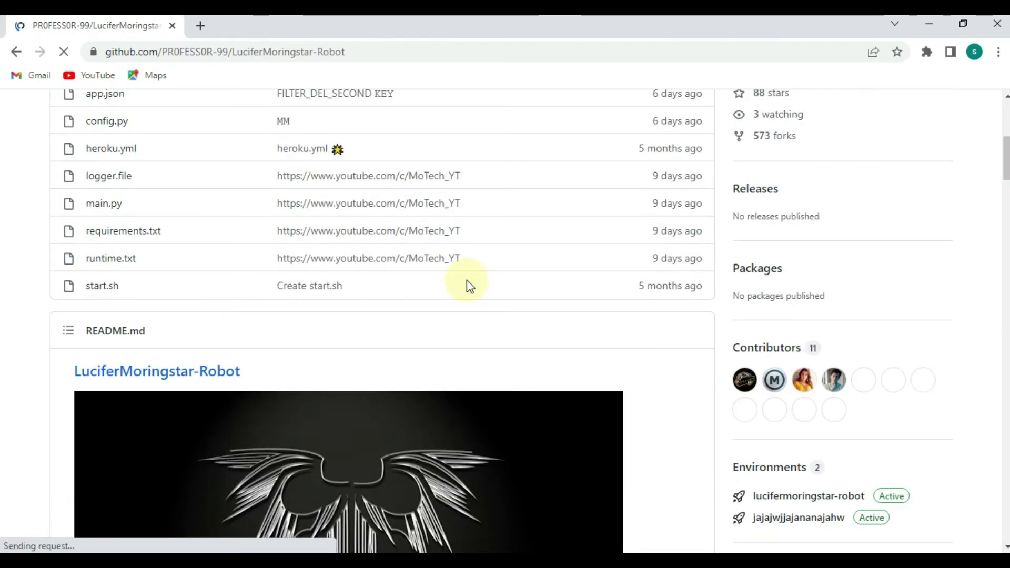
pyautogui.scroll(-5, 466, 281)
pyautogui.scroll(-5, 466, 279)
pyautogui.scroll(-5, 466, 279)
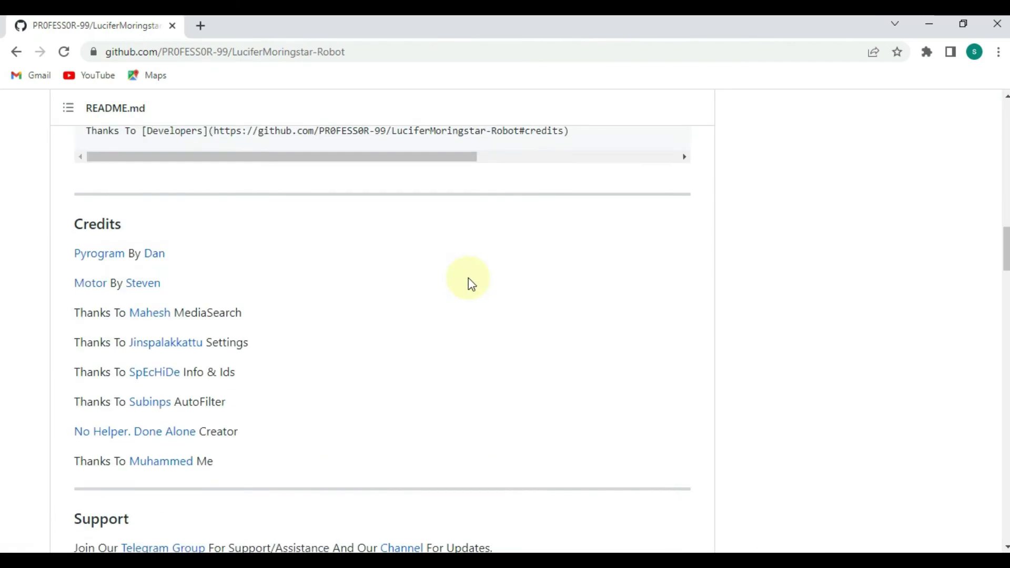
pyautogui.scroll(-4, 468, 277)
pyautogui.scroll(-3, 468, 278)
pyautogui.scroll(-4, 469, 278)
pyautogui.scroll(-3, 468, 278)
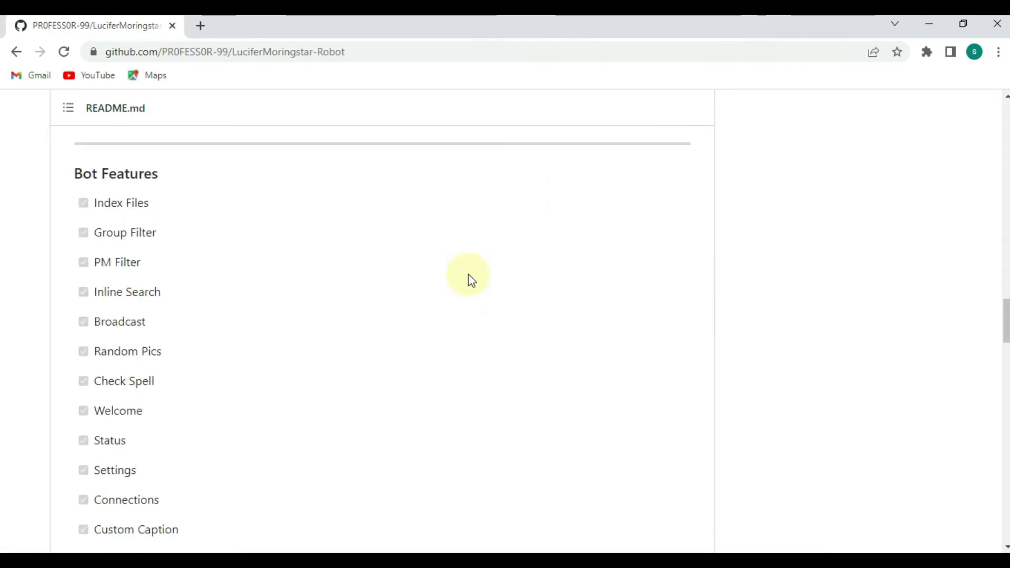
pyautogui.scroll(-3, 468, 274)
pyautogui.scroll(5, 468, 273)
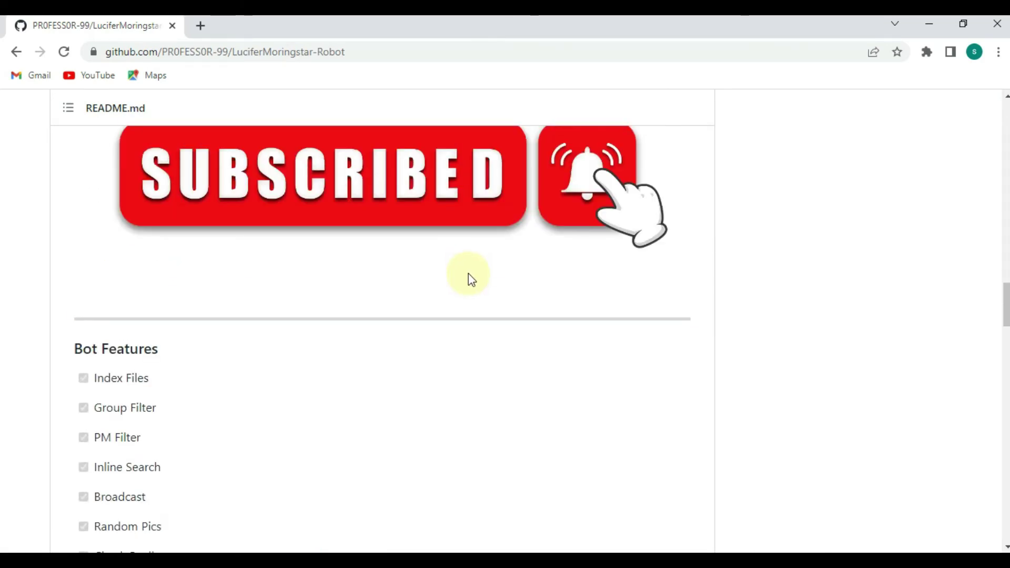
pyautogui.scroll(5, 468, 274)
pyautogui.scroll(6, 468, 274)
pyautogui.scroll(5, 468, 278)
pyautogui.scroll(3, 478, 271)
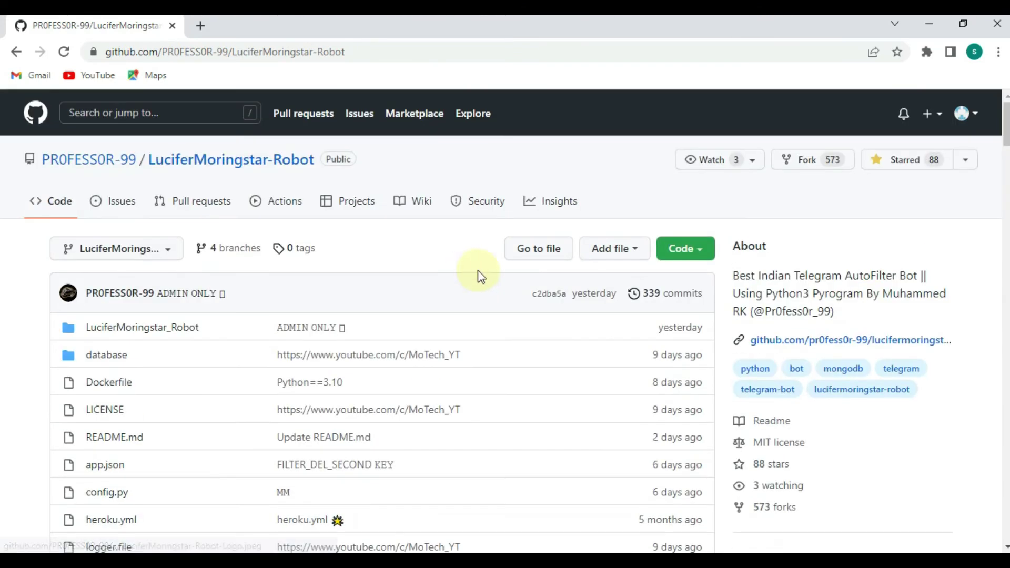
# Step: Fork the repository into nadeerasmart, keeping the default name LuciferMoringstar-Robot
pyautogui.click(794, 162)
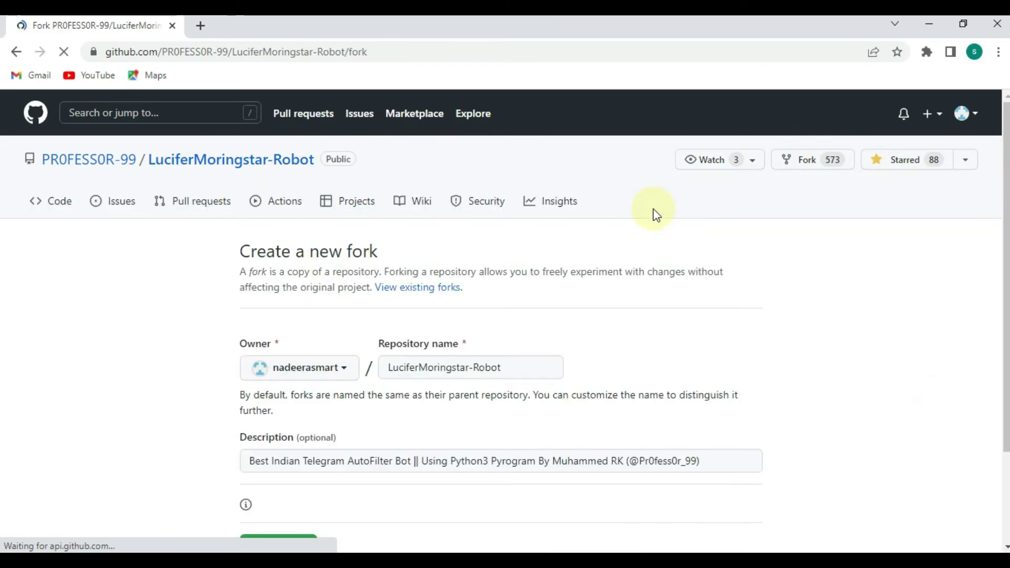
pyautogui.scroll(-1, 551, 233)
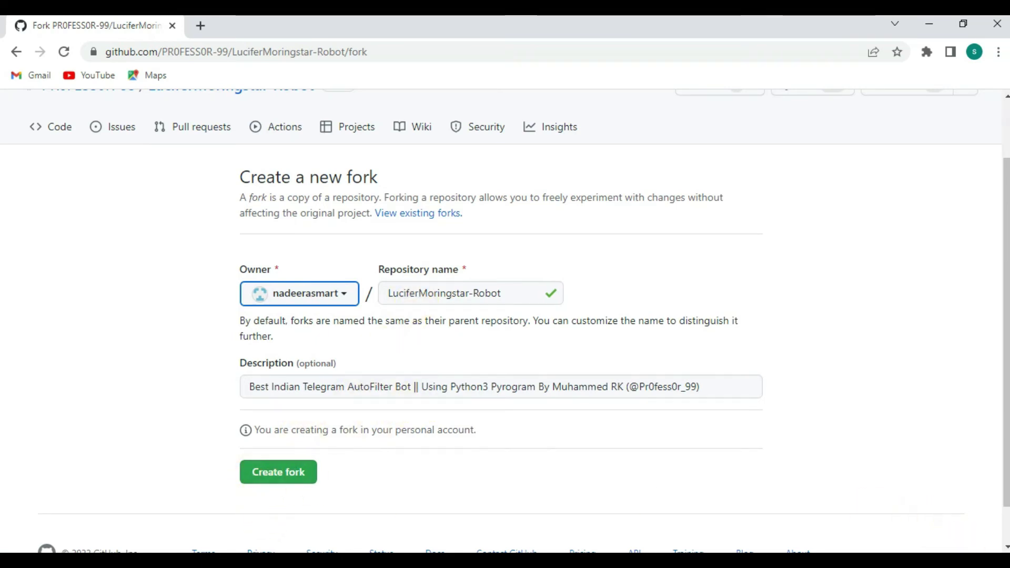
pyautogui.hotkey('ctrl', '2')
pyautogui.moveTo(225, 465); pyautogui.dragTo(357, 500)
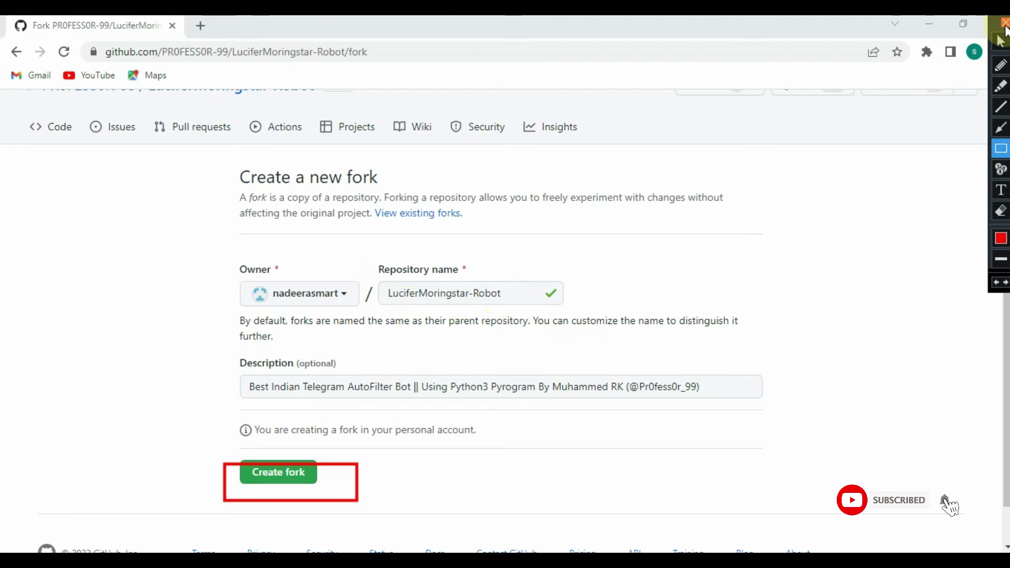
pyautogui.click(1004, 26)
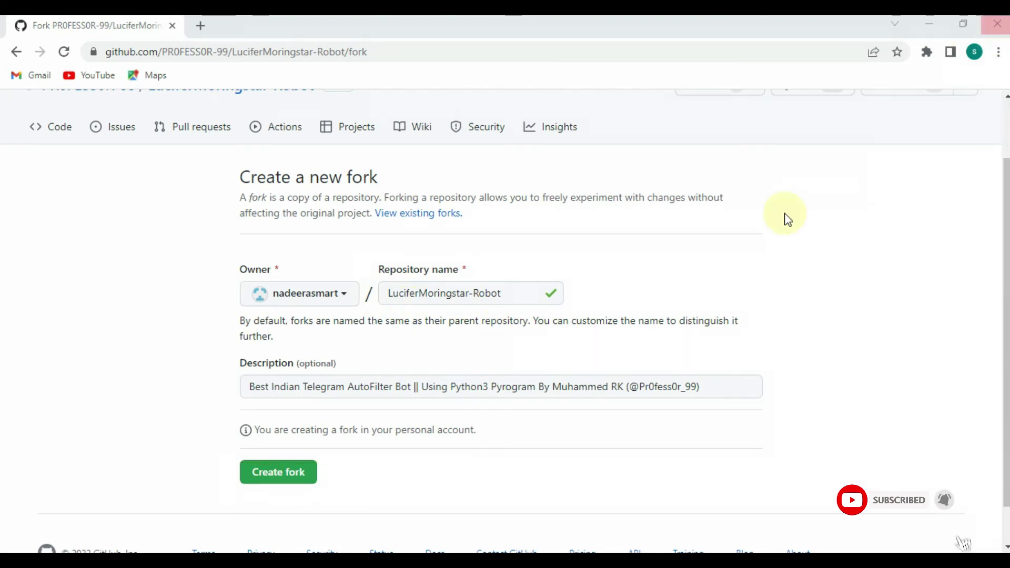
pyautogui.click(291, 474)
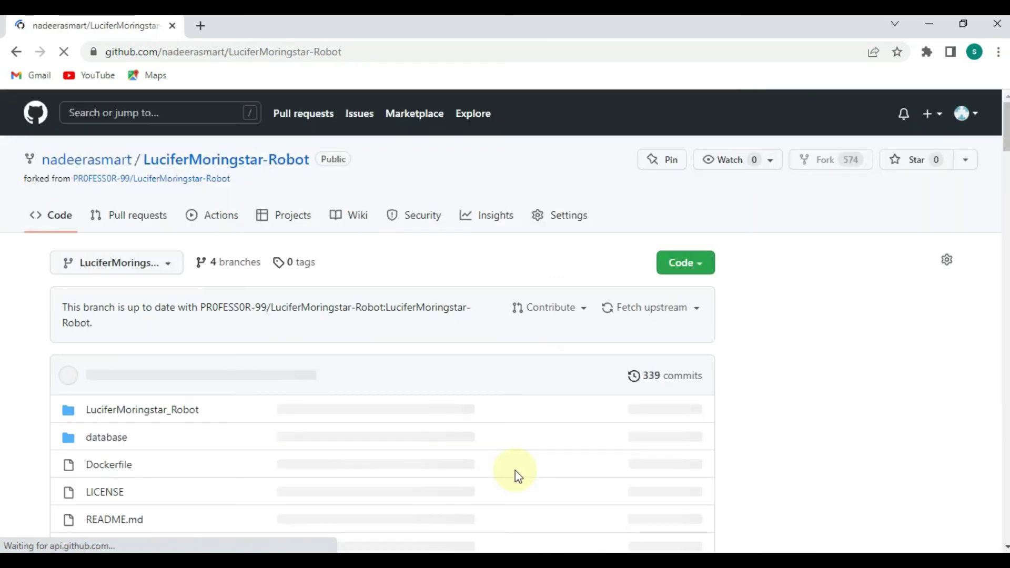
pyautogui.scroll(-5, 584, 307)
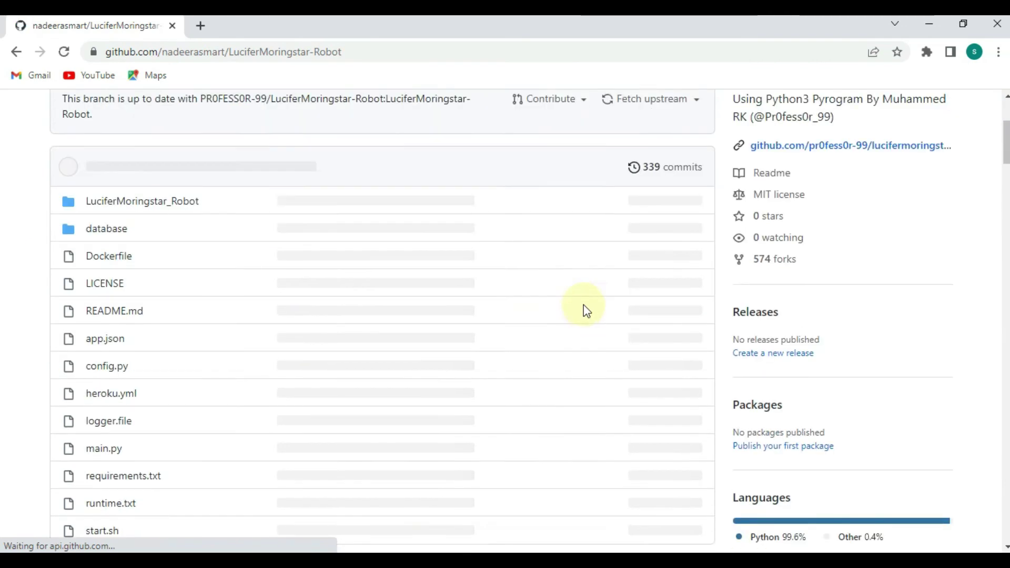
pyautogui.scroll(-5, 499, 305)
pyautogui.scroll(-4, 499, 306)
pyautogui.scroll(-5, 497, 299)
pyautogui.scroll(-4, 497, 299)
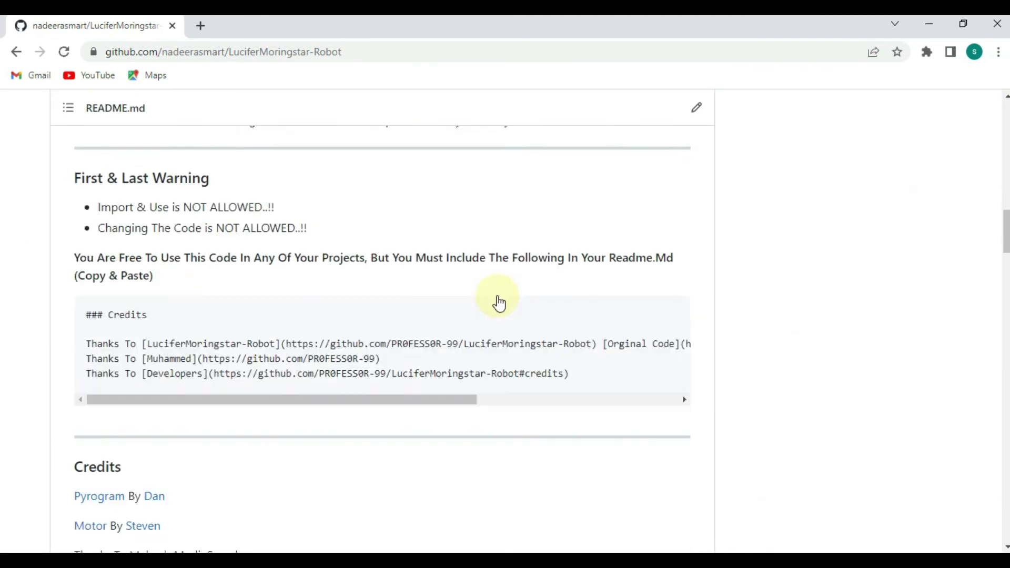
pyautogui.scroll(-3, 493, 297)
pyautogui.scroll(-5, 490, 288)
pyautogui.scroll(-3, 490, 288)
pyautogui.scroll(4, 487, 284)
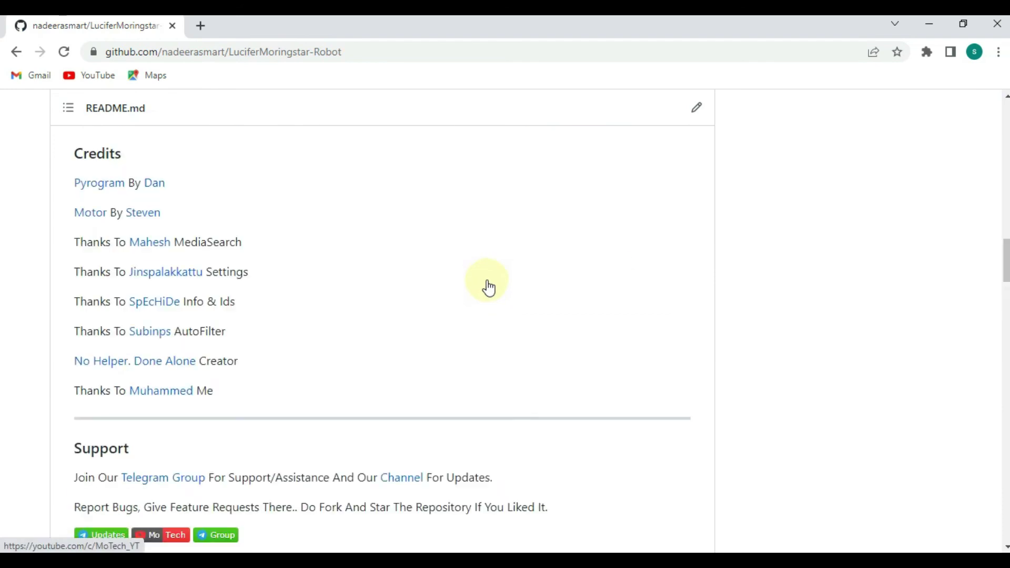
pyautogui.scroll(10, 486, 279)
pyautogui.scroll(8, 486, 278)
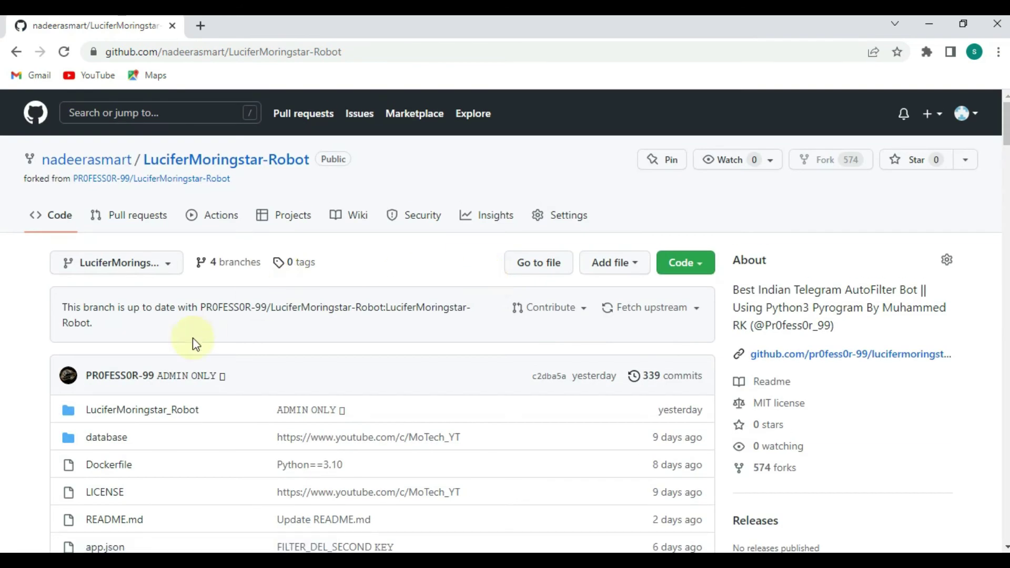
# Step: Highlight the new fork's nadeerasmart/LuciferMoringstar-Robot title, then clear the annotation
pyautogui.hotkey('ctrl', '2')
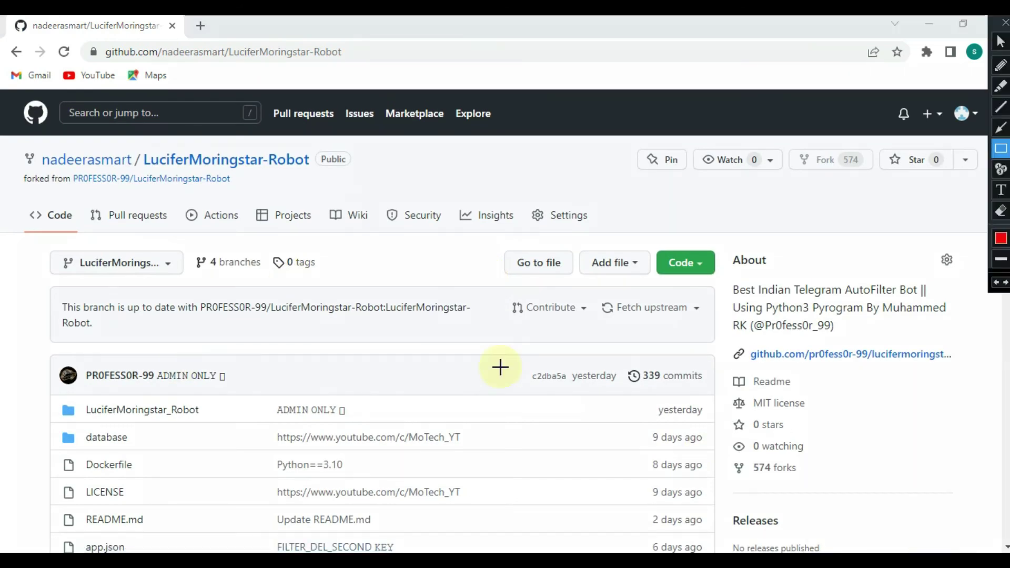
pyautogui.moveTo(14, 144); pyautogui.dragTo(318, 175)
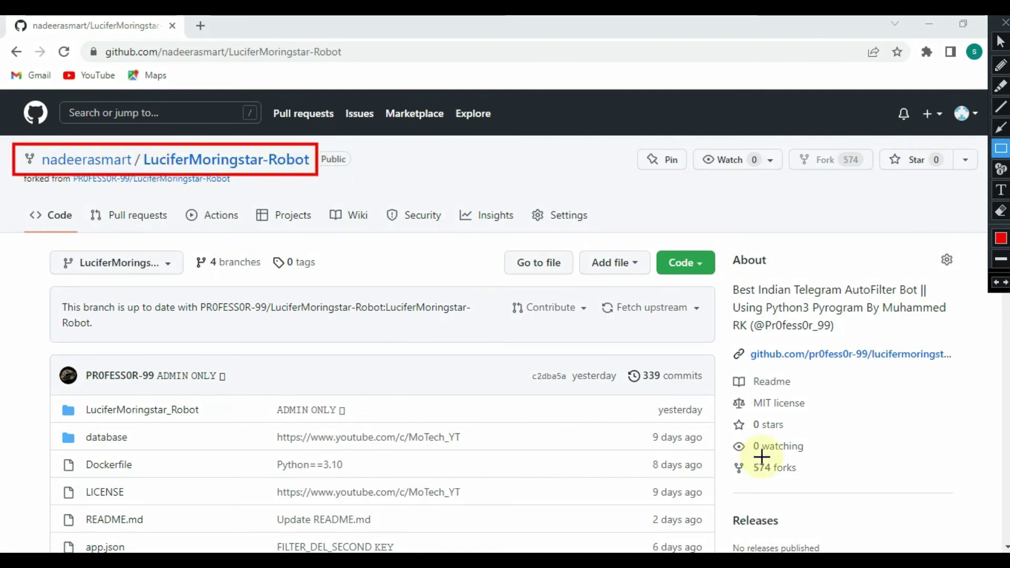
pyautogui.hotkey('ctrl', 'z')
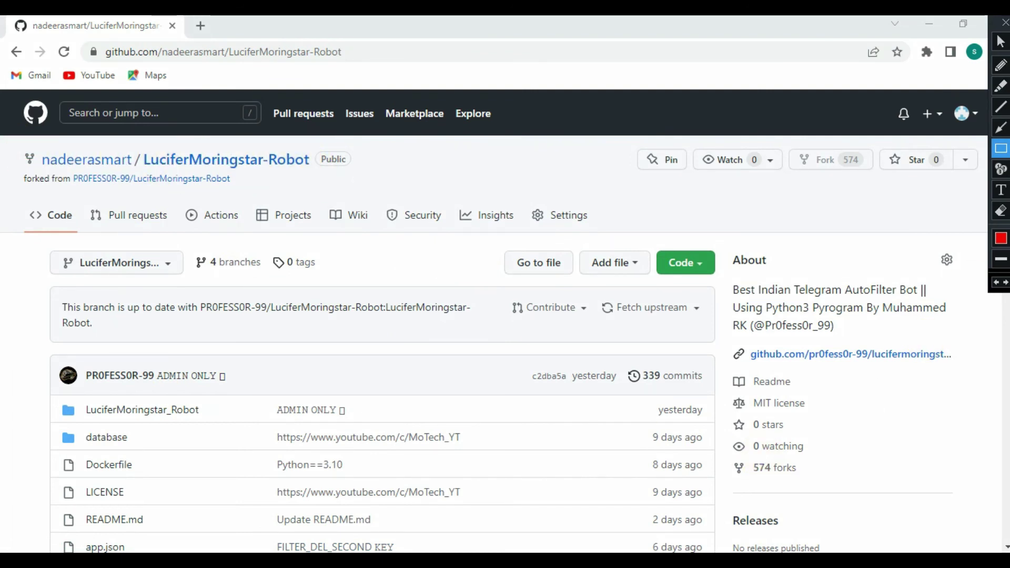